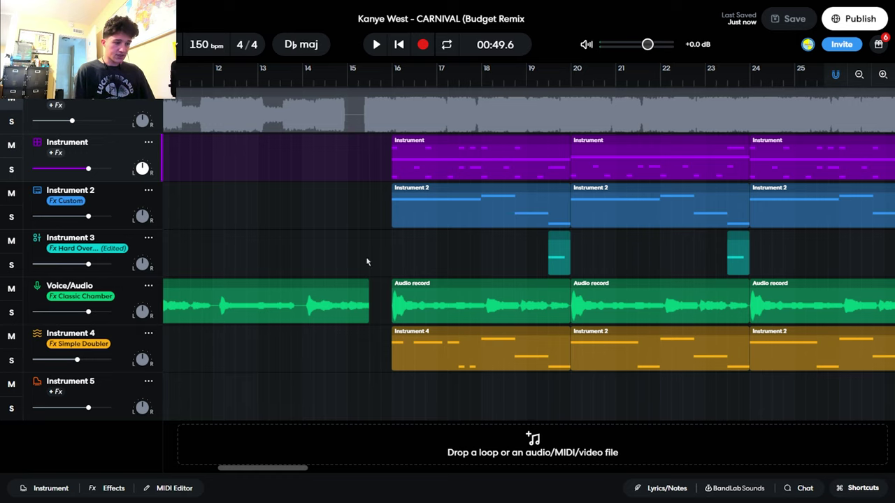
Bring the timeline back to bar 1 and briefly play the song's opening.
drag(238, 471, 183, 472)
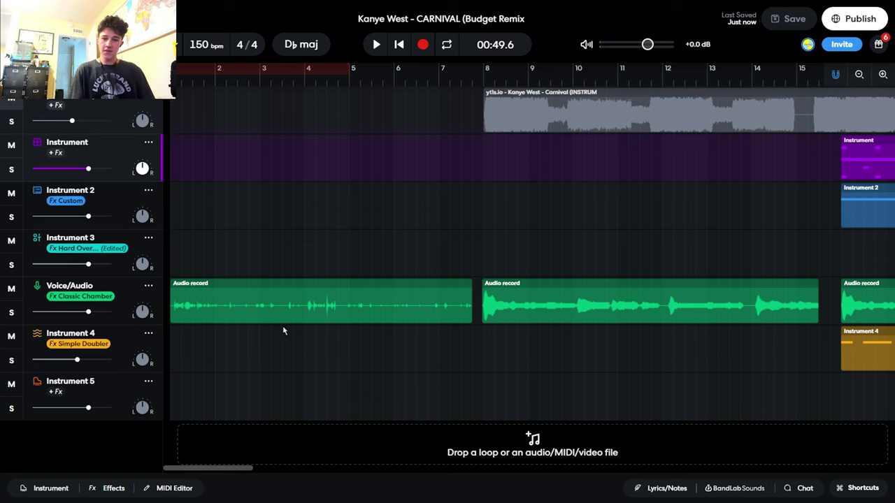
key(space)
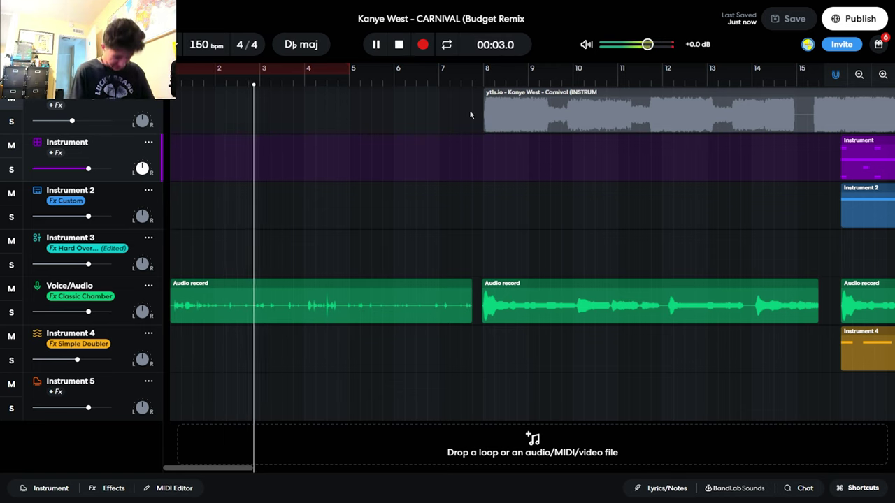
key(space)
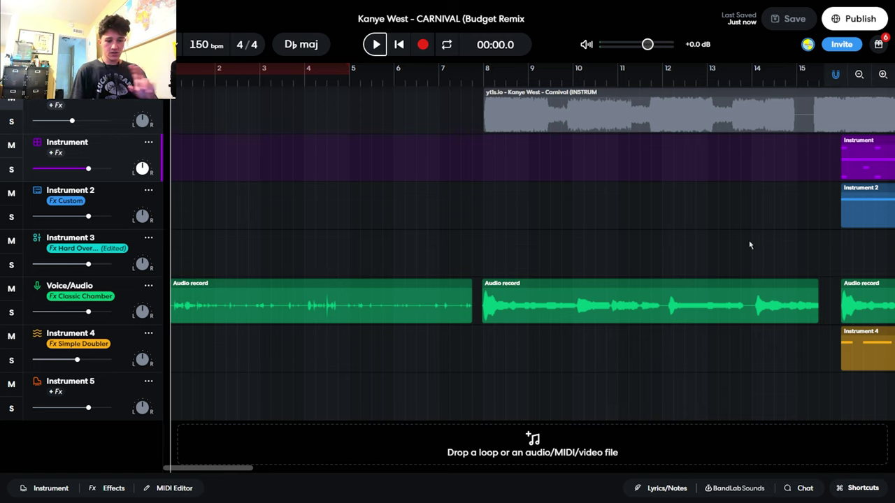
Select the Voice/Audio track and its first vocal clip, then play the opening vocal.
click(268, 317)
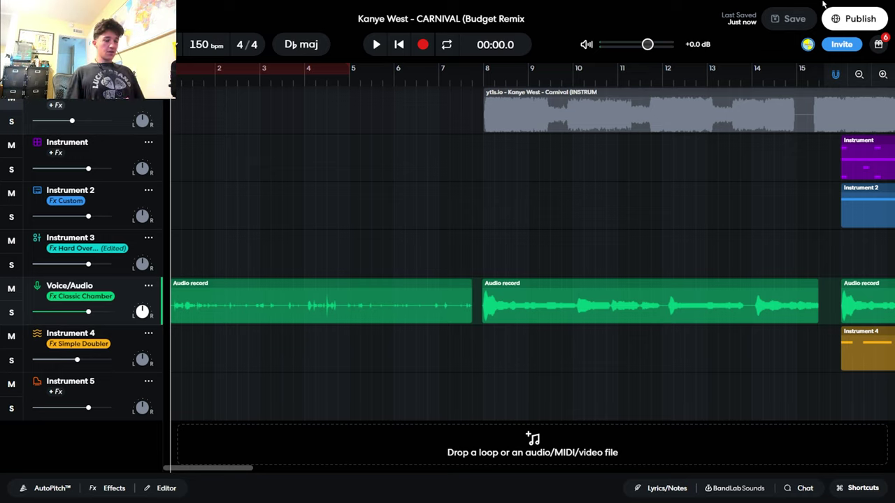
click(200, 84)
key(space)
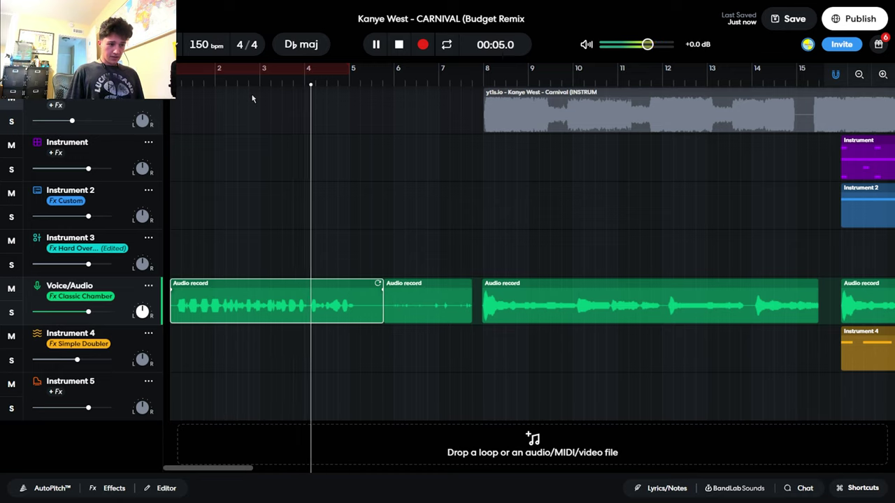
Remove the old intro vocal clips and return to the start of the song.
key(space)
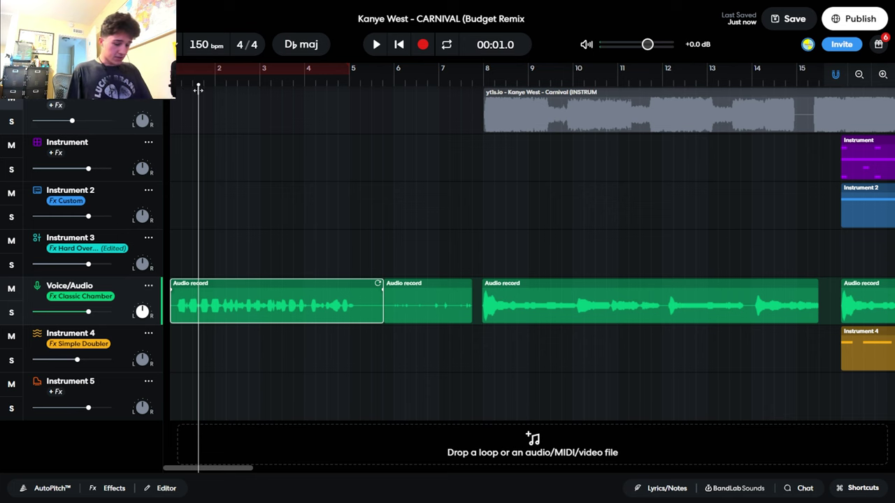
key(ctrl+z)
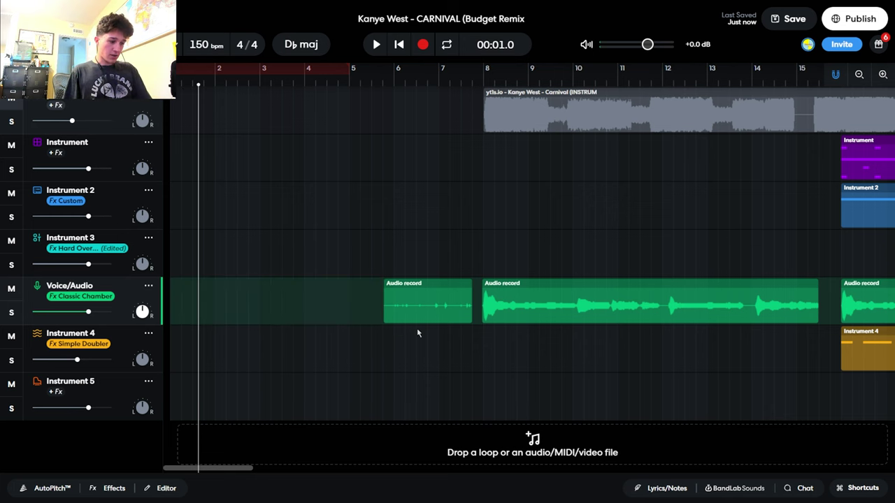
key(Delete)
key(Home)
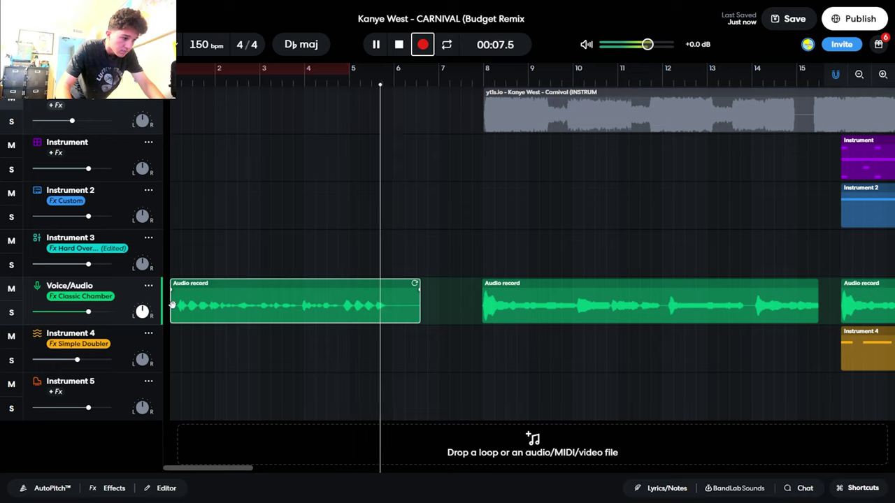
Finish the new intro vocal take and replay it from bar 2.
key(space)
click(202, 275)
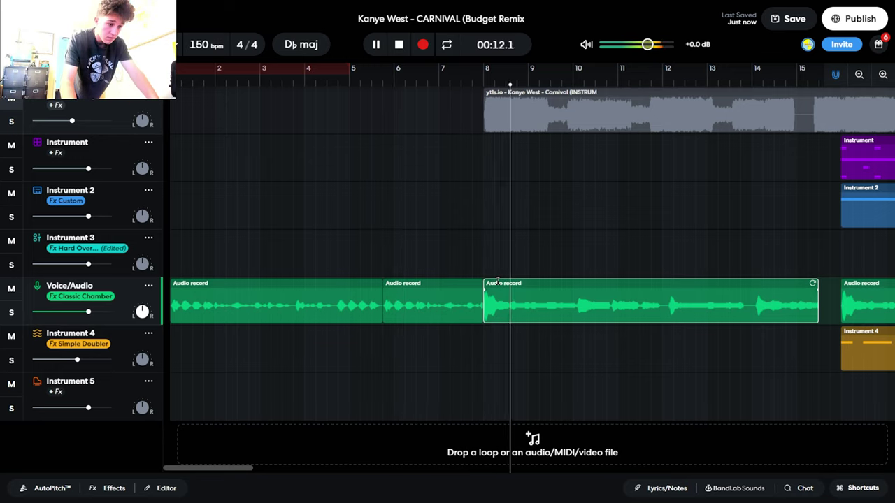
key(space)
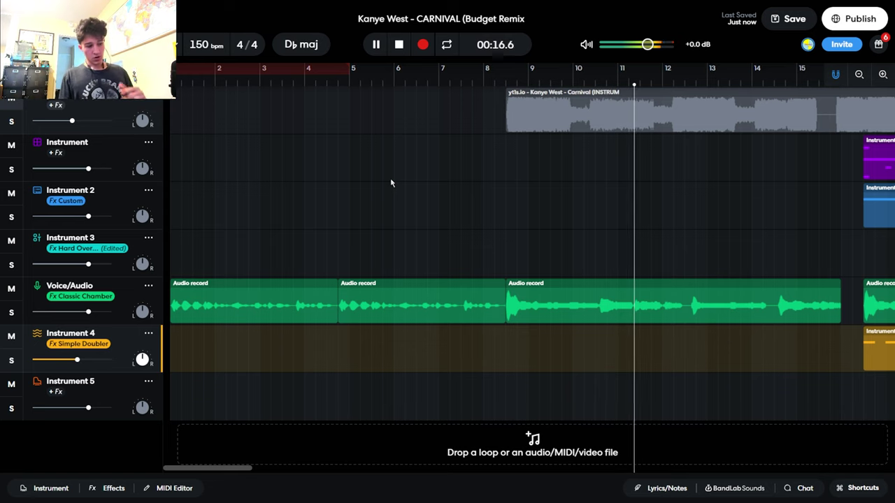
key(space)
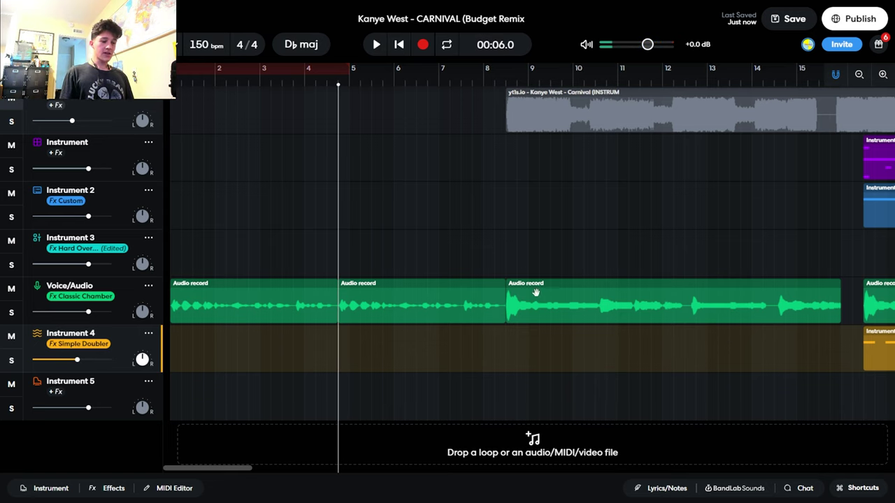
Audition the lead-in around bar 7.6, then set the playhead to about bar 8.4.
click(467, 82)
key(space)
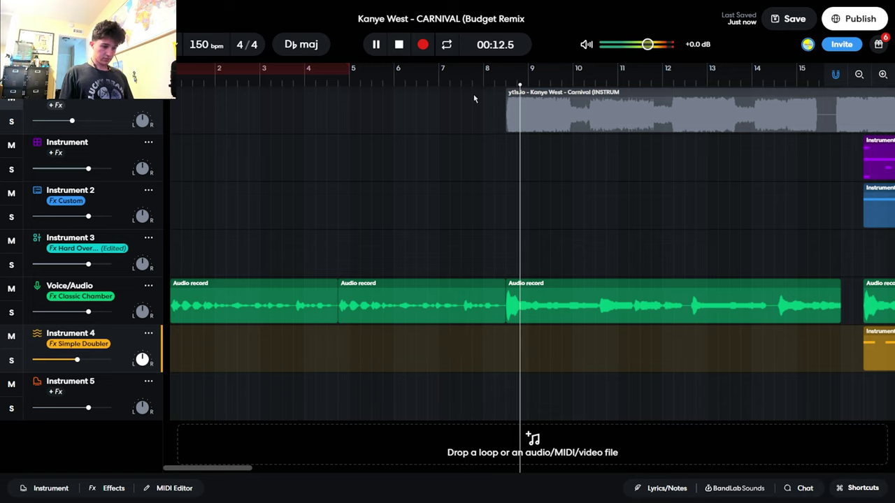
key(space)
click(505, 83)
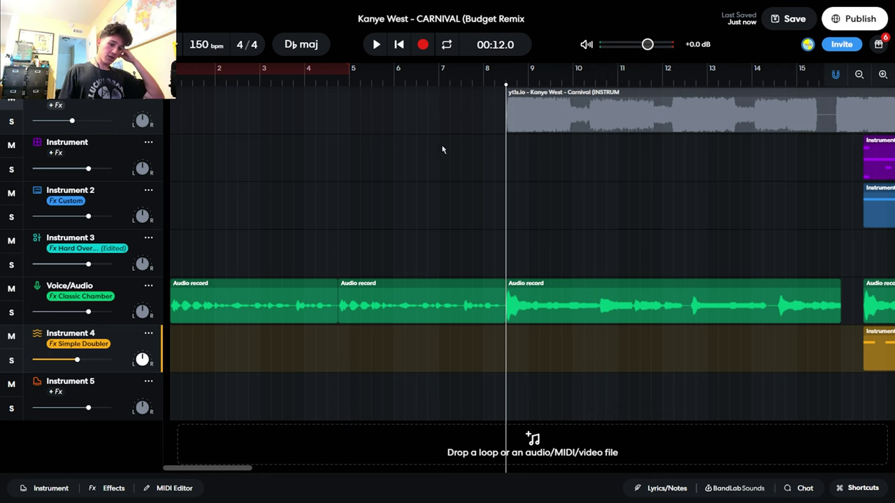
In Instrument 4's MIDI Editor, create a new region starting near bar 8.5.
key(e)
scroll(252, 447, right, 3)
scroll(230, 455, left, 8)
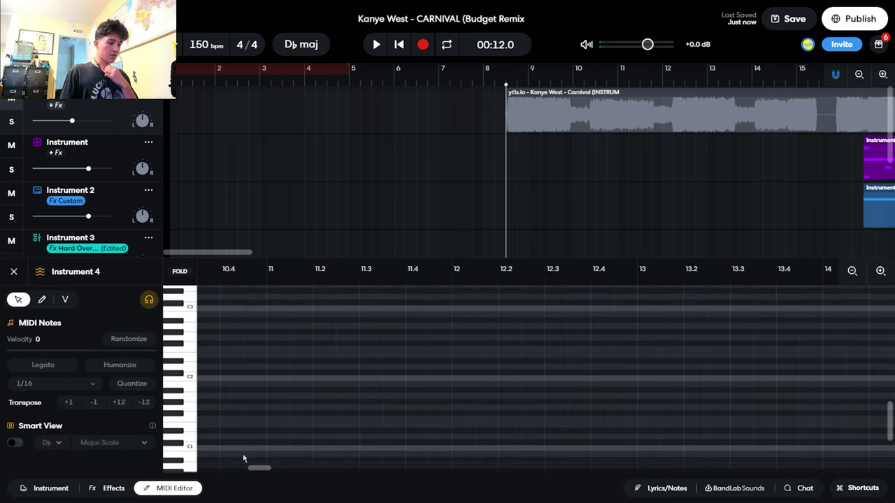
scroll(222, 459, right, 3)
scroll(564, 161, down, 5)
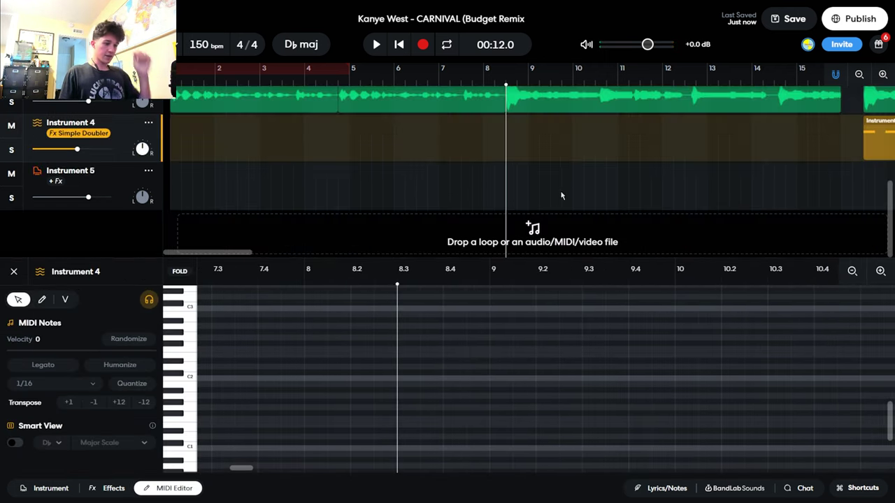
right_click(546, 162)
click(556, 182)
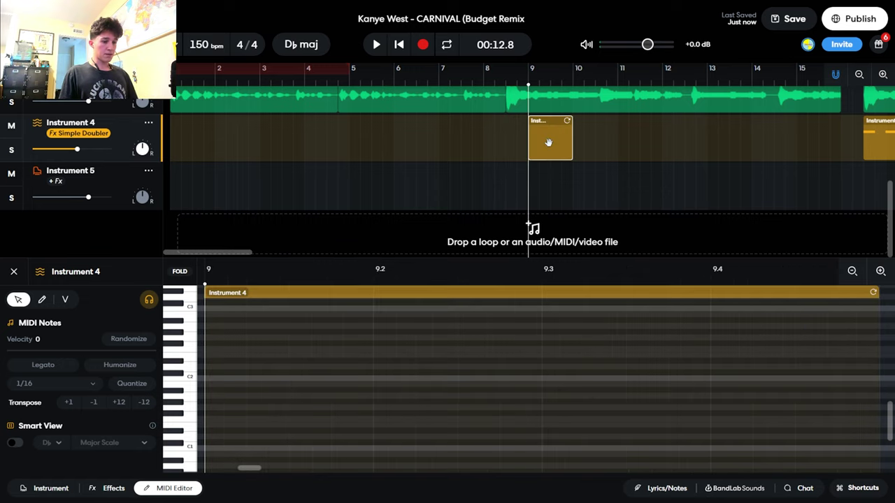
drag(541, 136, 529, 142)
Draw a C2 note from about bar 8.3 to 8.37 with the pencil tool.
double_click(567, 385)
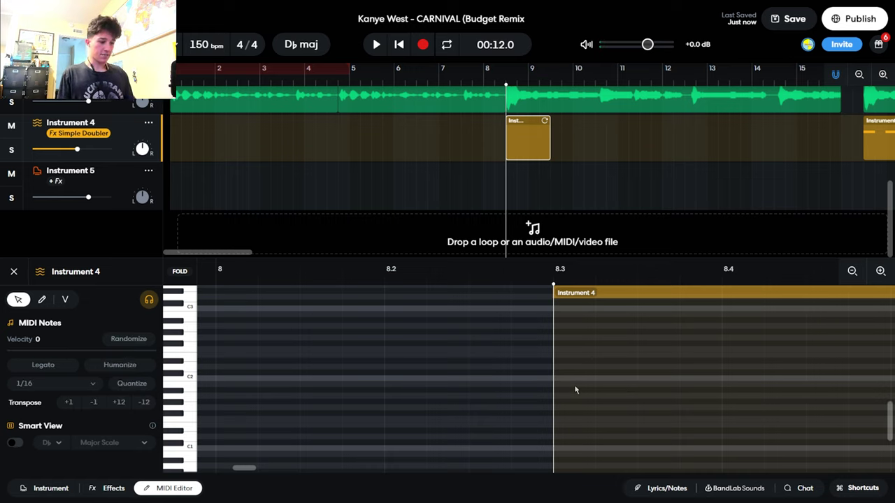
double_click(573, 390)
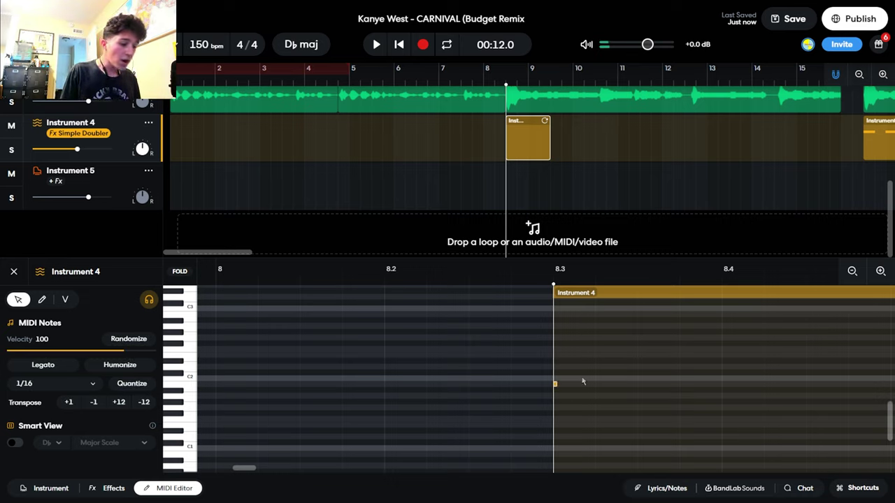
key(space)
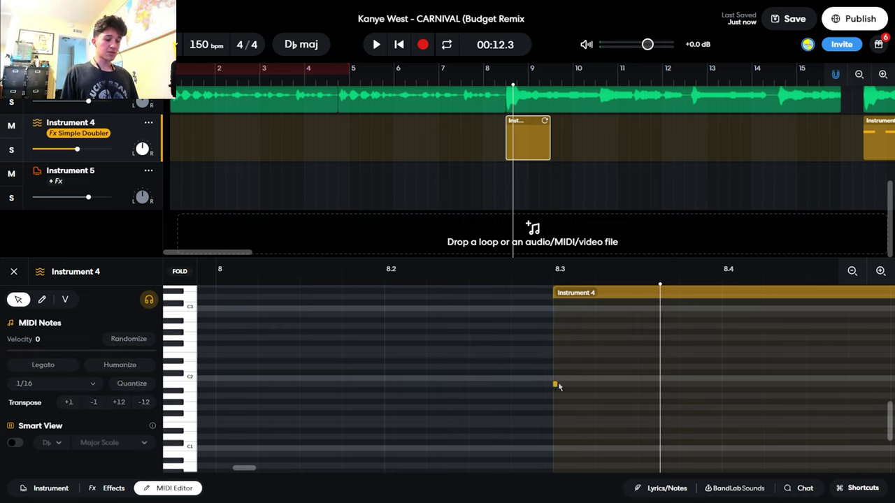
double_click(556, 385)
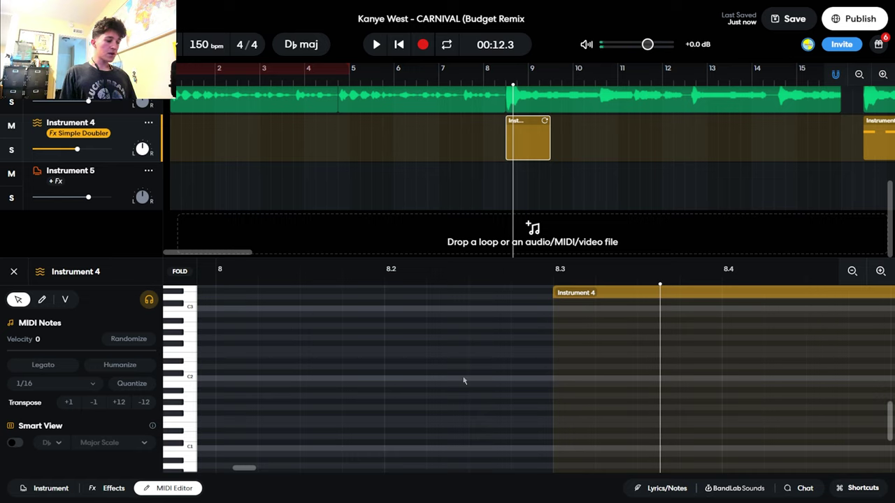
click(42, 299)
drag(555, 384, 642, 385)
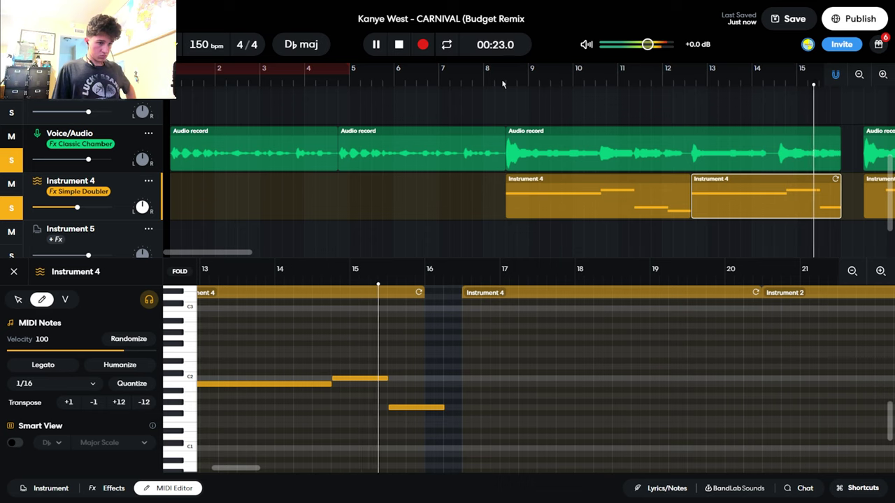
key(space)
Move the playhead to bar 16 and turn on AutoPitch for Voice/Audio 2.
drag(249, 252, 288, 252)
click(528, 91)
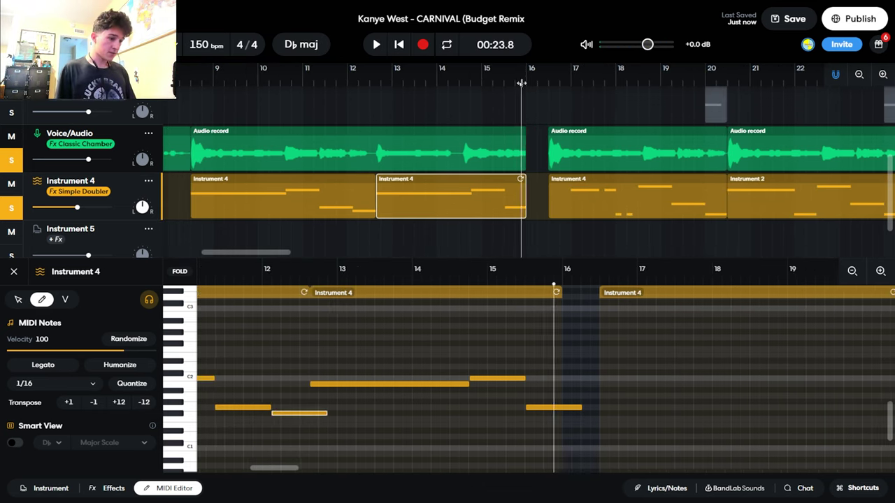
click(14, 272)
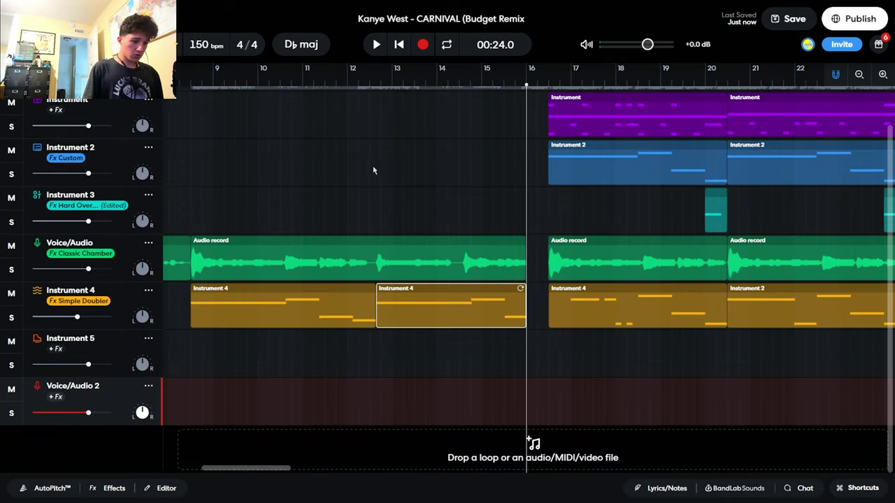
click(133, 399)
click(245, 313)
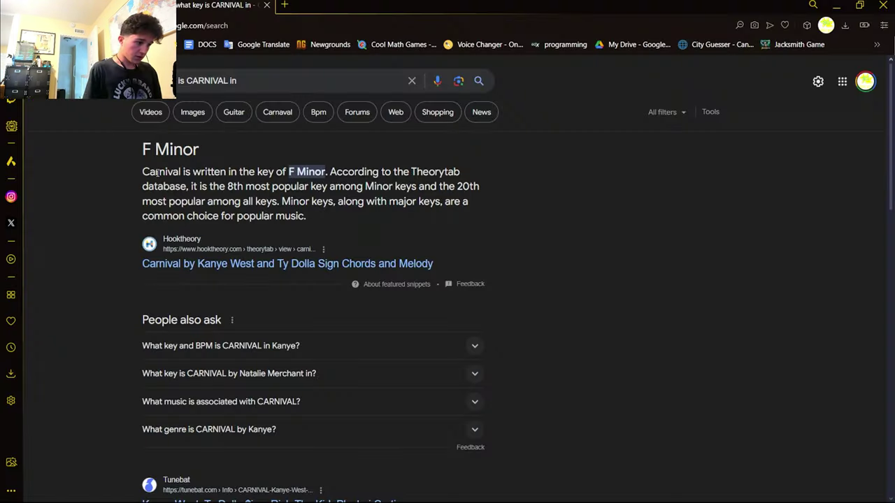
Close the Google tab showing Carnival is in F Minor and return to BandLab.
click(266, 6)
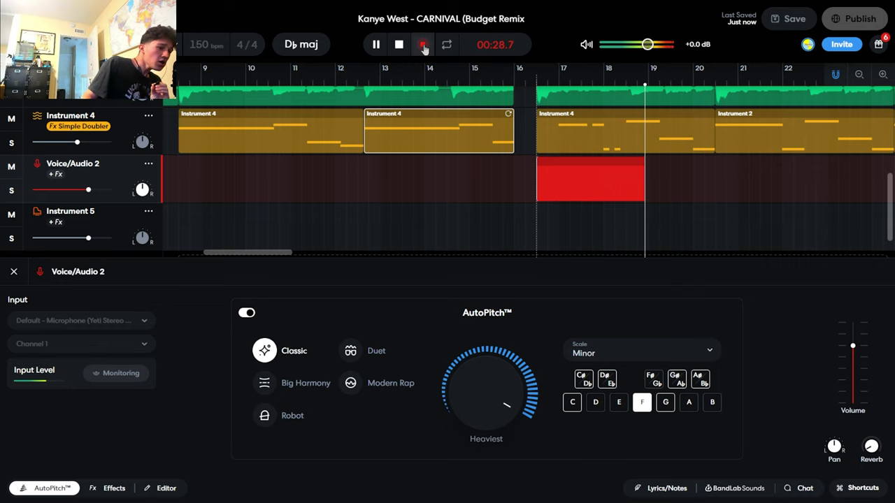
End the trial vocal take on Voice/Audio 2 and delete it.
click(419, 45)
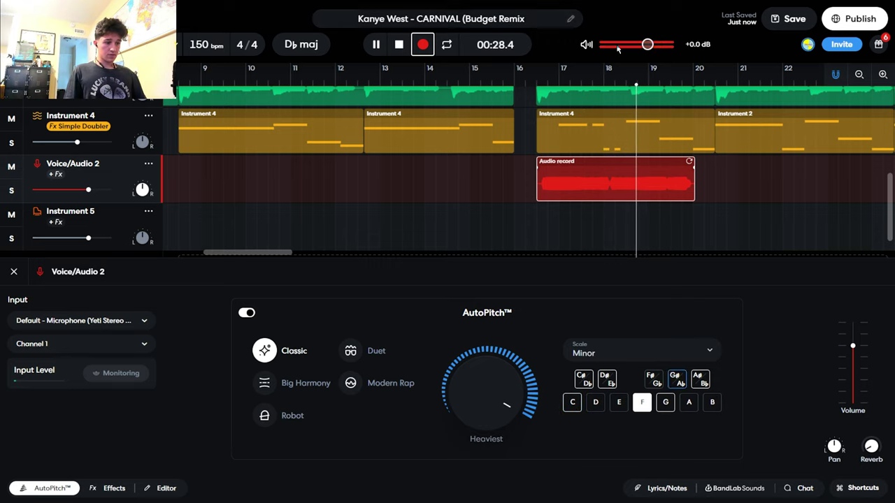
key(space)
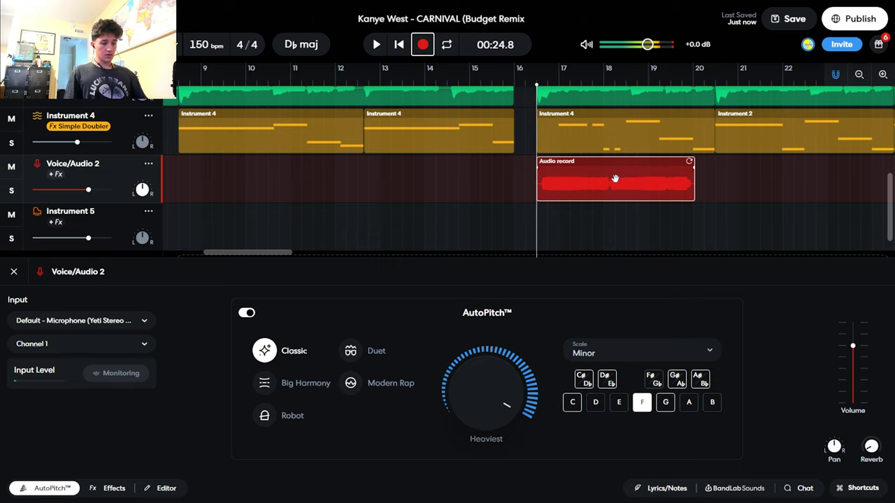
key(Delete)
Apply the Scotty Tone effect preset to Voice/Audio 2.
click(54, 174)
scroll(236, 231, down, 3)
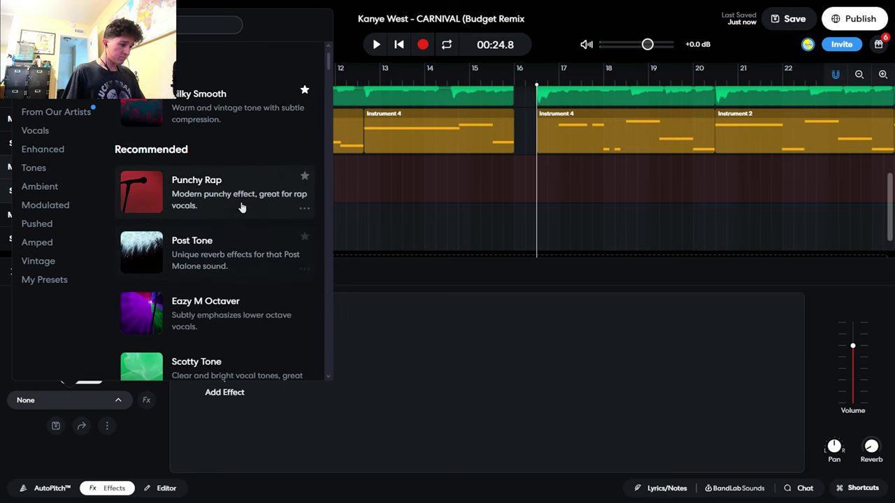
scroll(225, 318, down, 2)
click(216, 270)
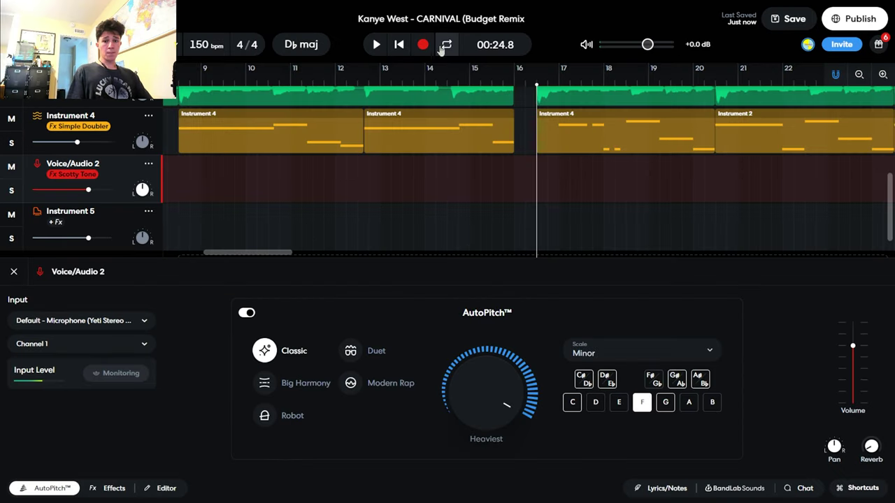
Record Scotty Tone vocal takes on Voice/Audio 2 from bar 16, restarting at bar 24, through bar 32.
click(423, 44)
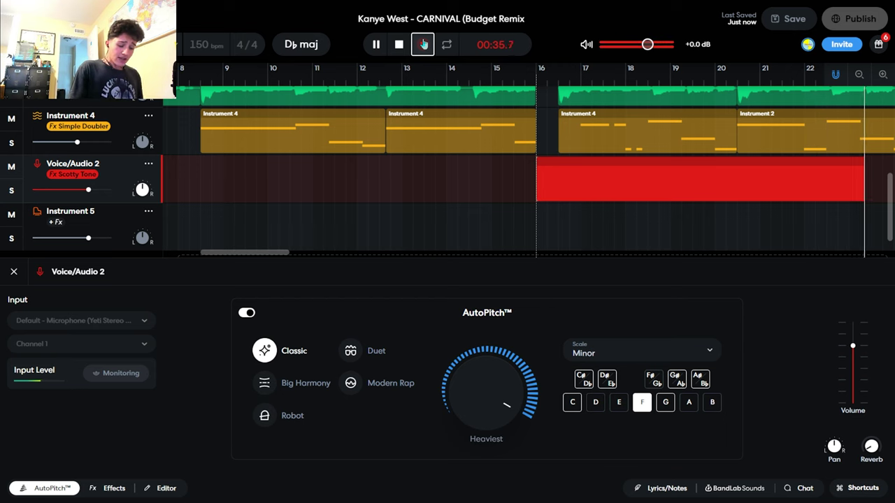
click(423, 44)
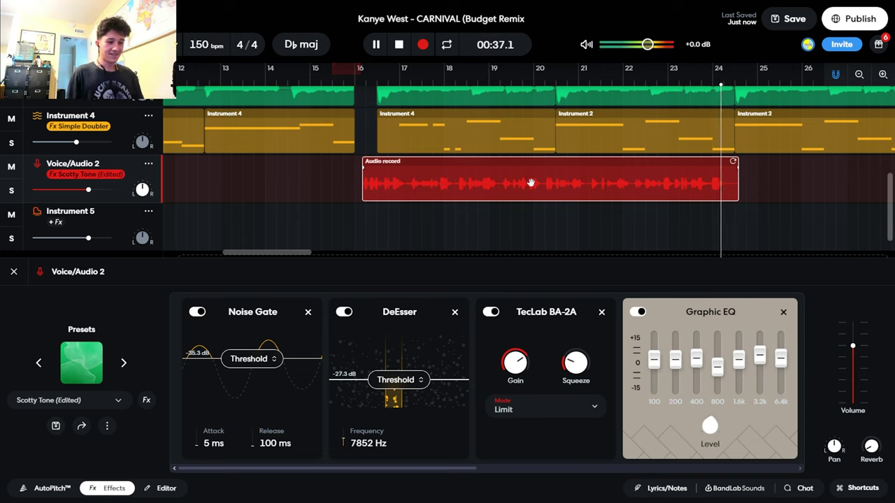
key(space)
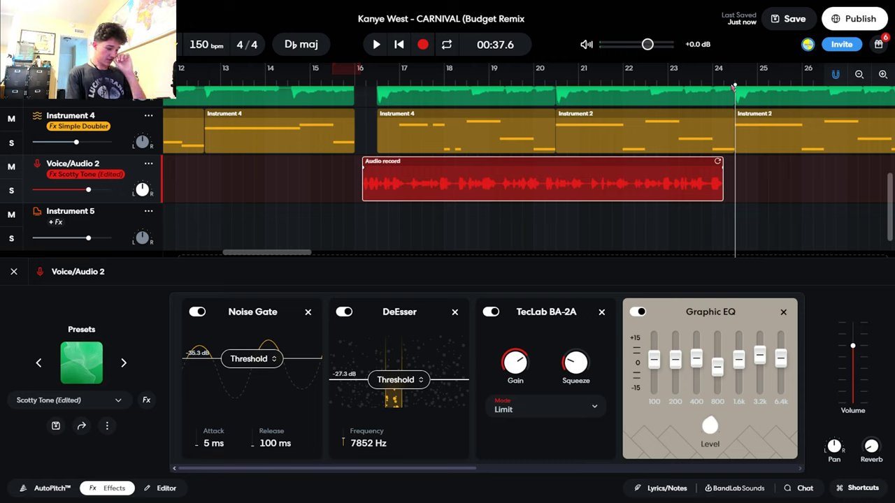
click(423, 45)
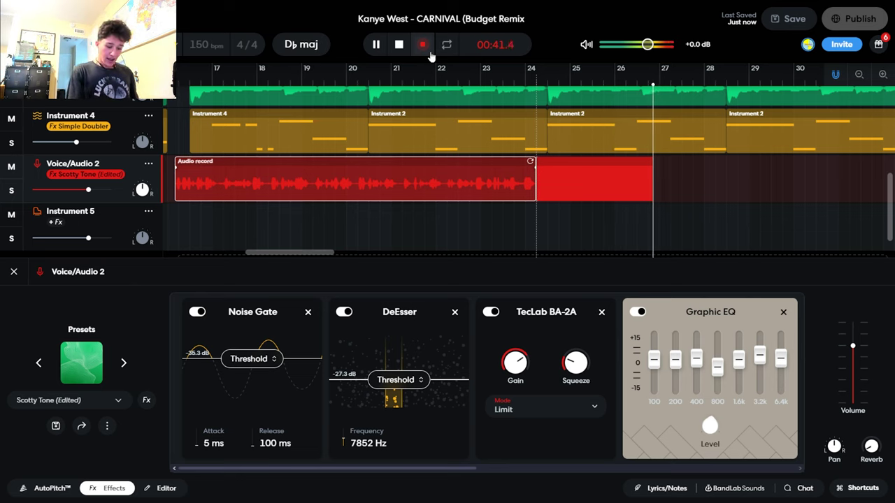
click(429, 52)
click(429, 52)
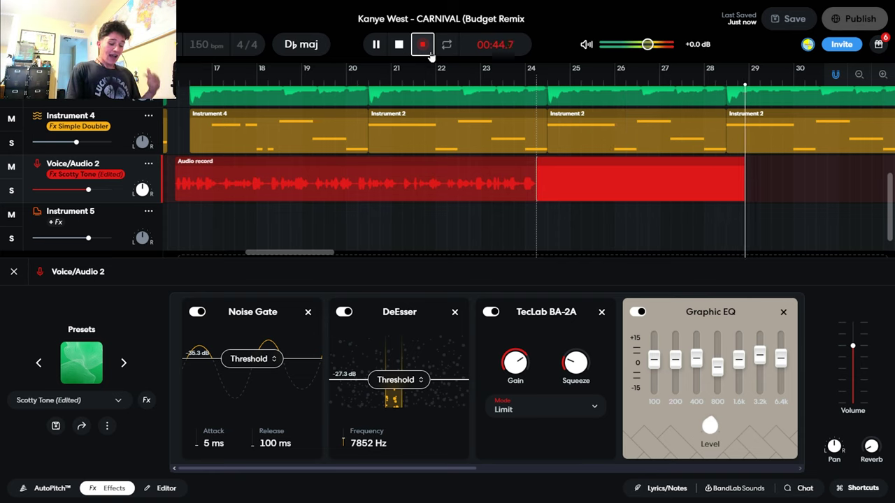
click(420, 44)
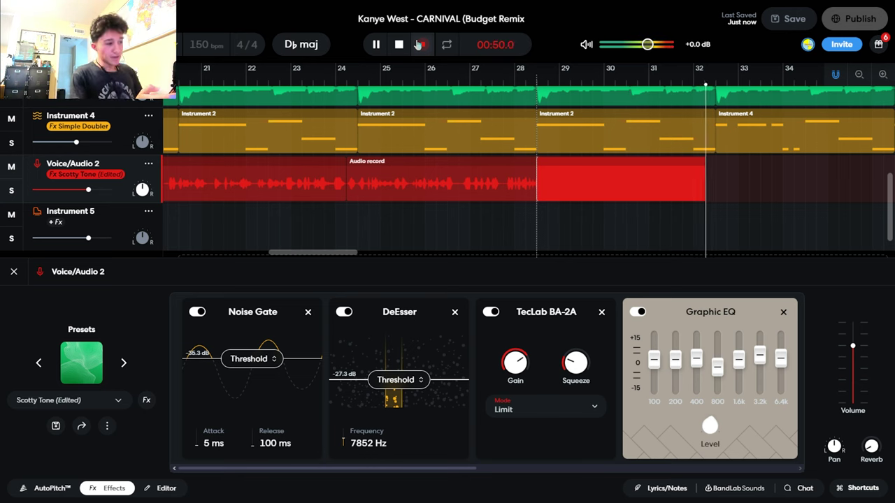
click(418, 44)
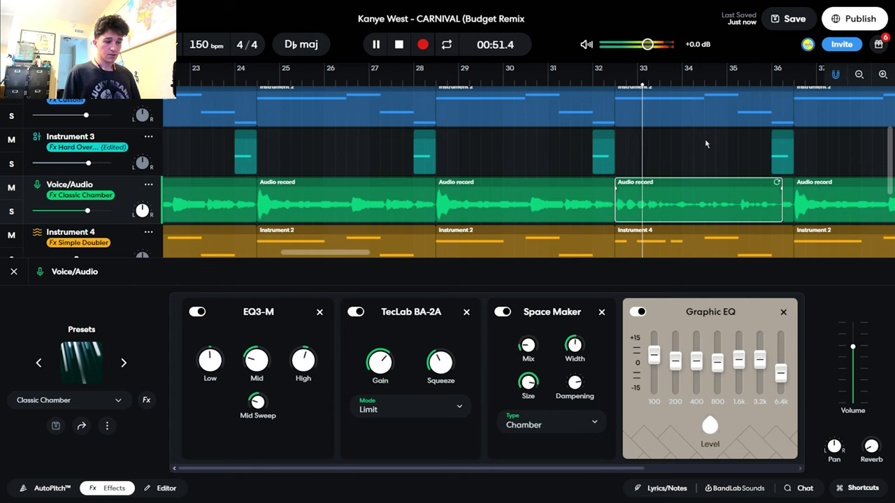
scroll(710, 132, down, 1)
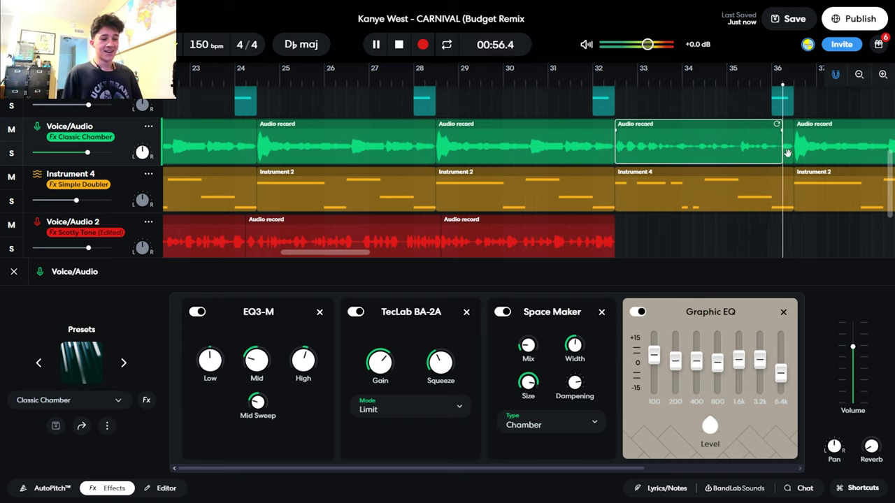
key(space)
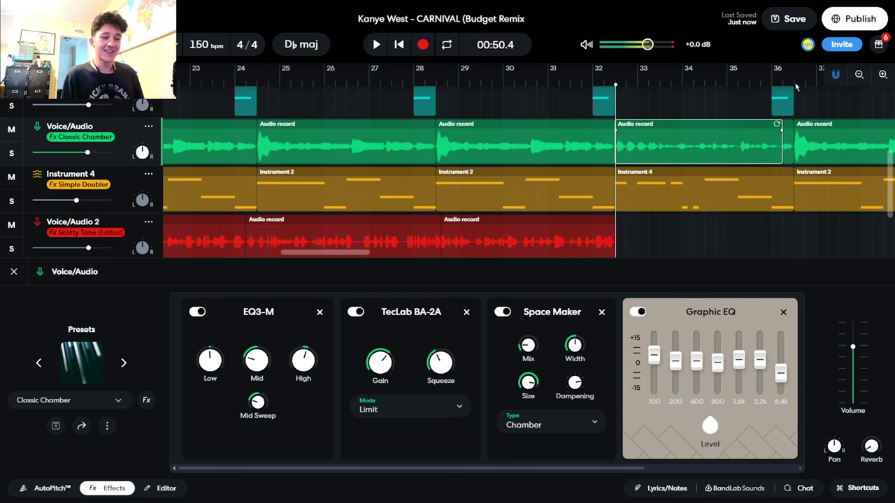
click(794, 84)
click(795, 86)
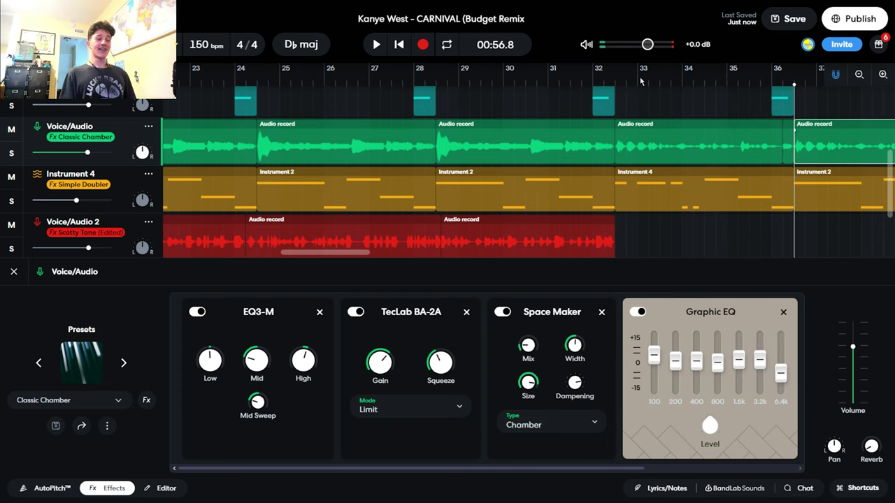
Record a new vocal take on Voice/Audio 2 starting at bar 32.
click(615, 83)
key(Down)
key(Down)
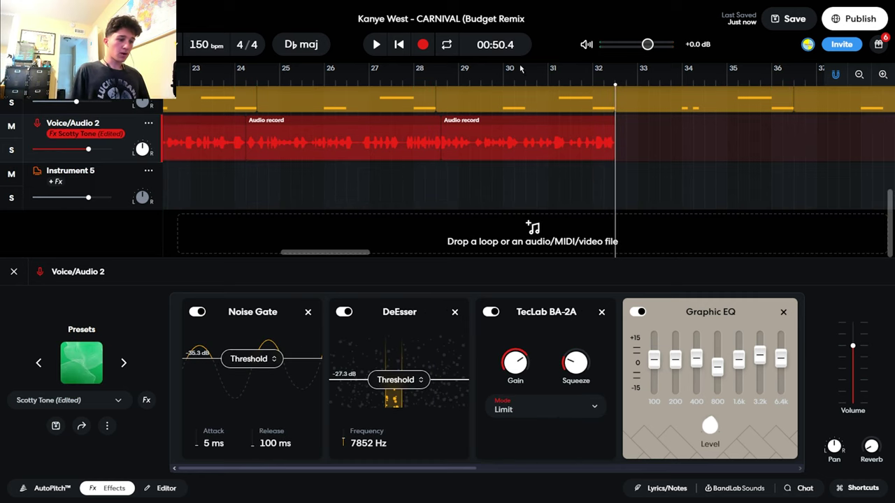
scroll(537, 175, up, 2)
click(422, 44)
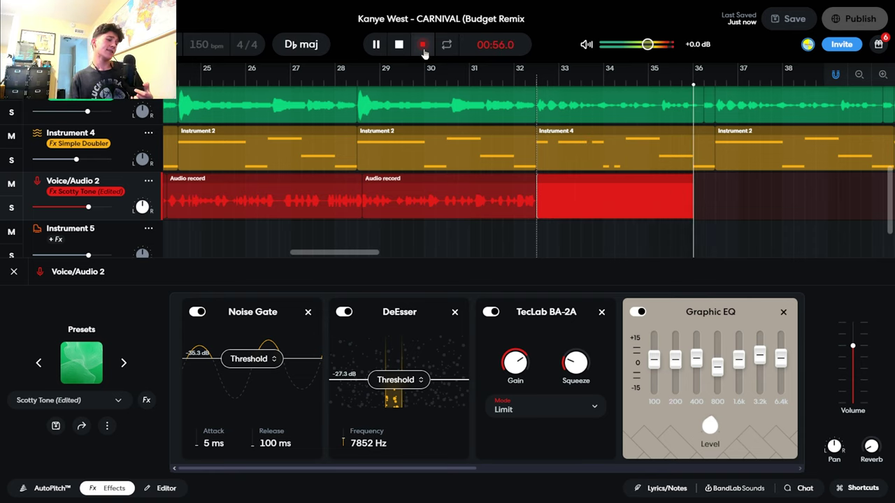
click(422, 44)
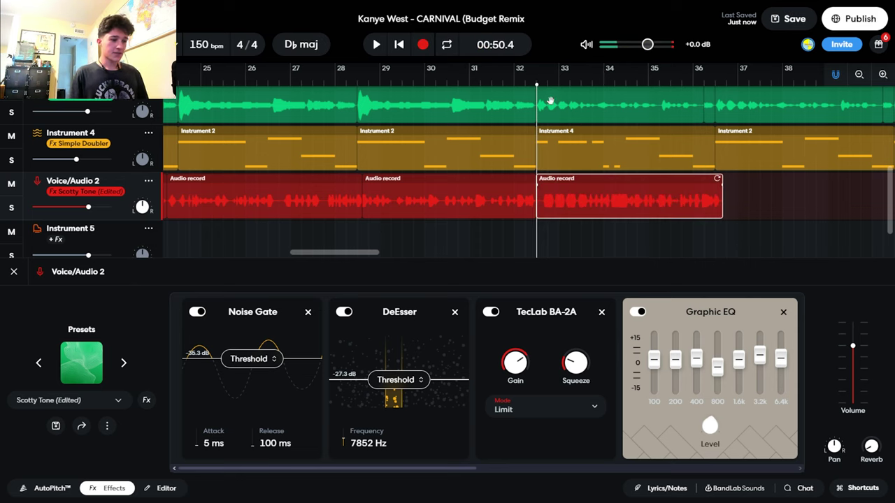
Duplicate the bar-32 take with Ctrl+D and play back the take and its copy.
click(541, 85)
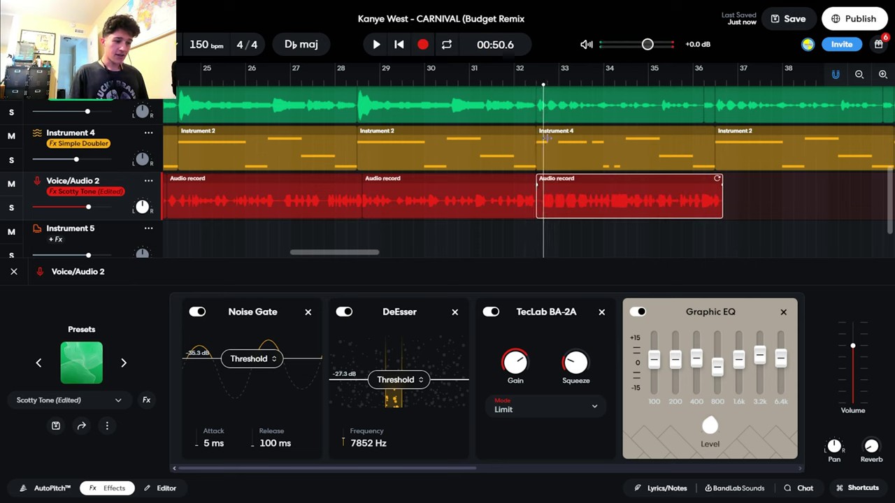
key(ctrl+d)
key(space)
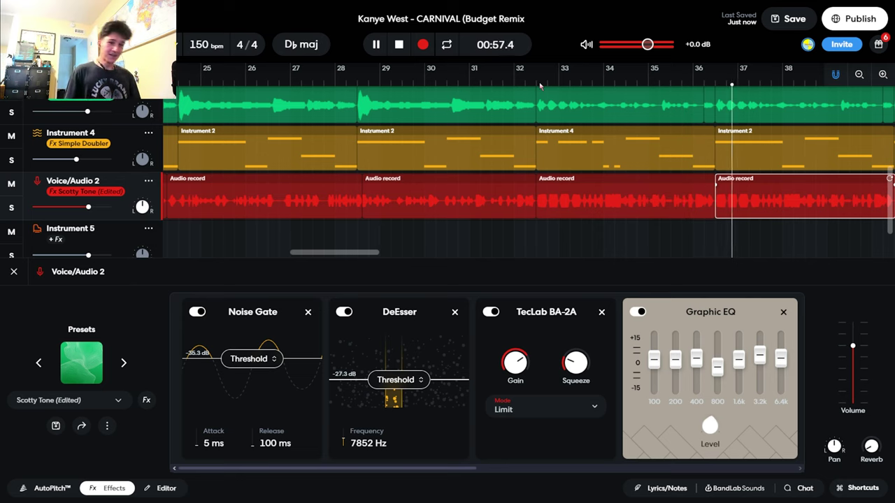
key(space)
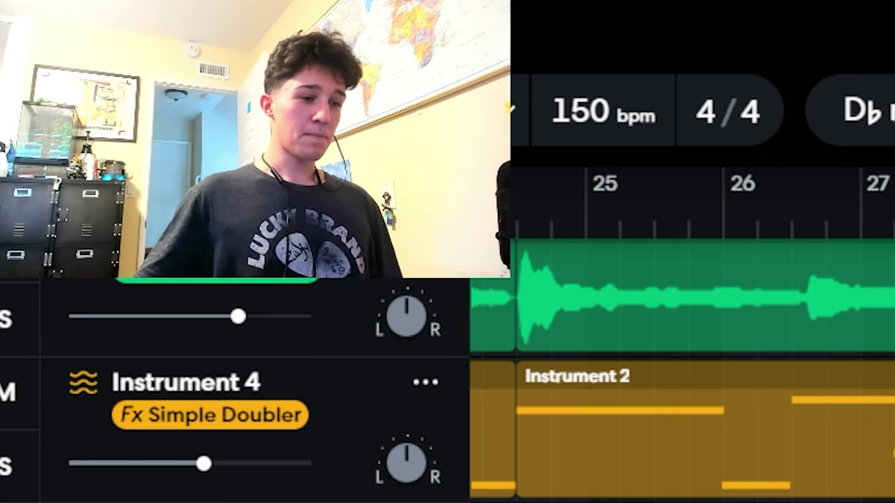
Set the playhead to bar 40 and bring up the vocal presets for the Yen symbol track.
drag(369, 250, 408, 251)
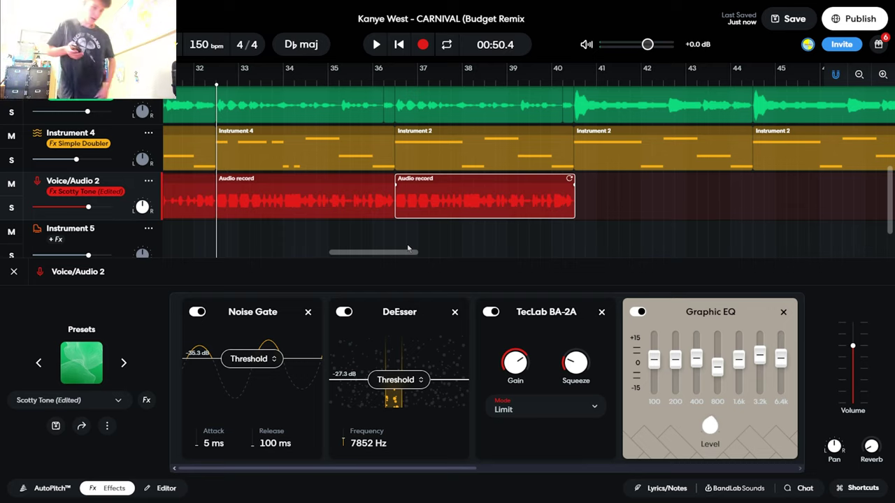
click(573, 85)
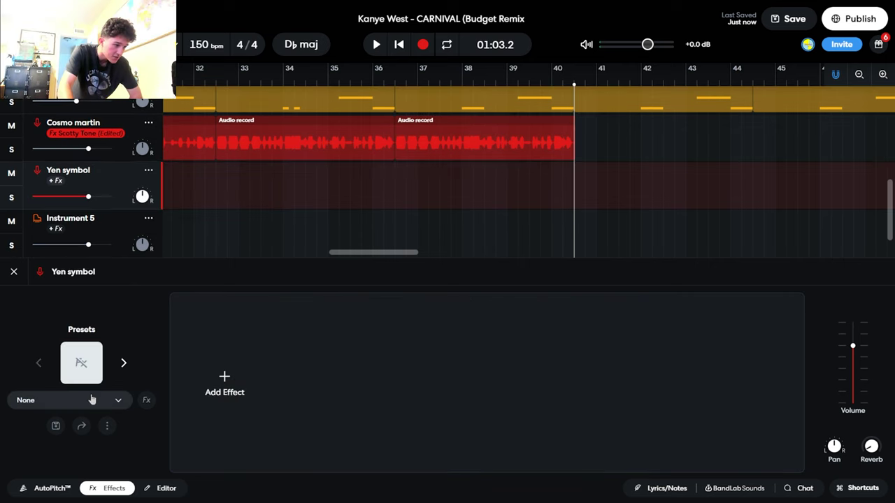
click(92, 399)
Apply the Post Tone preset to the Yen symbol track.
scroll(262, 308, down, 2)
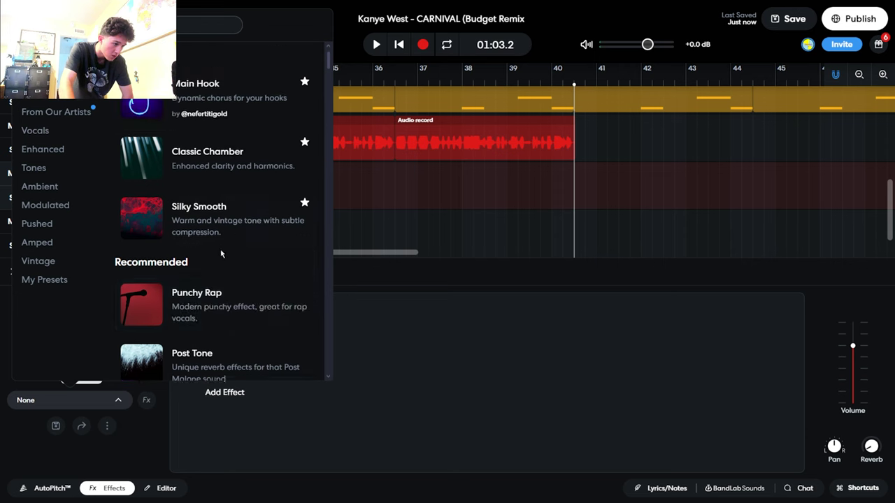
scroll(221, 253, down, 2)
click(224, 260)
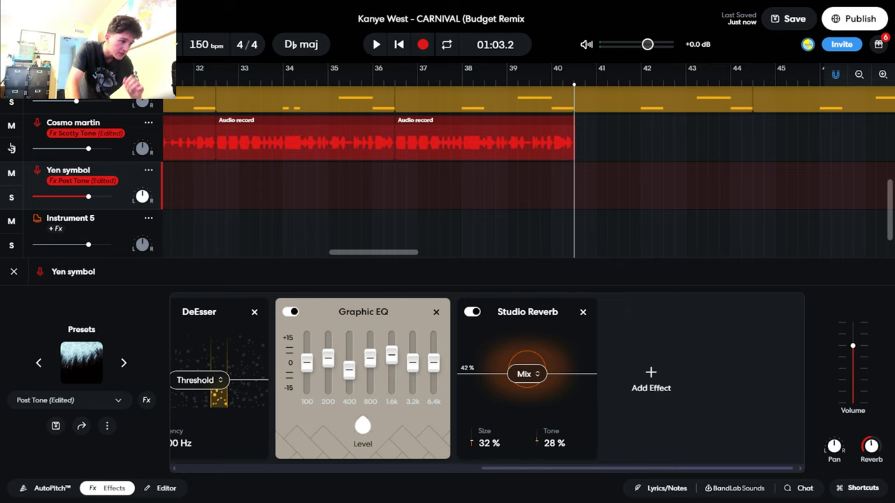
Record a vocal take on Yen symbol starting at bar 40 and play it back.
click(422, 44)
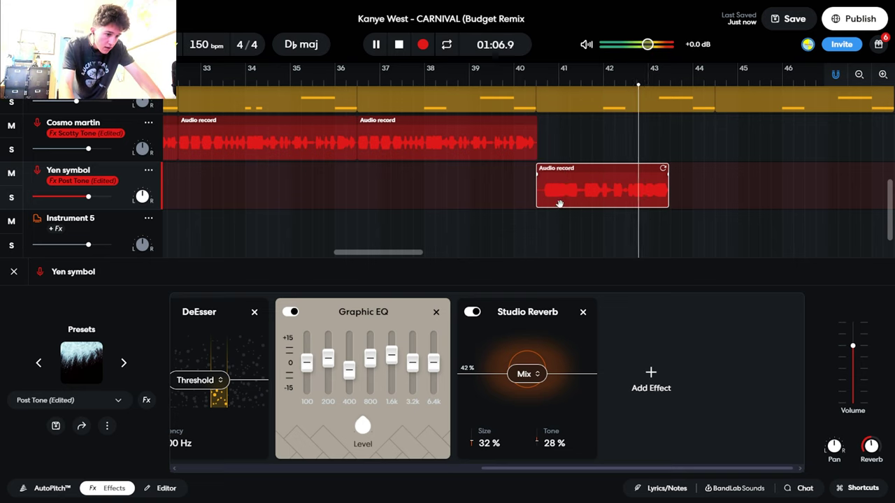
key(space)
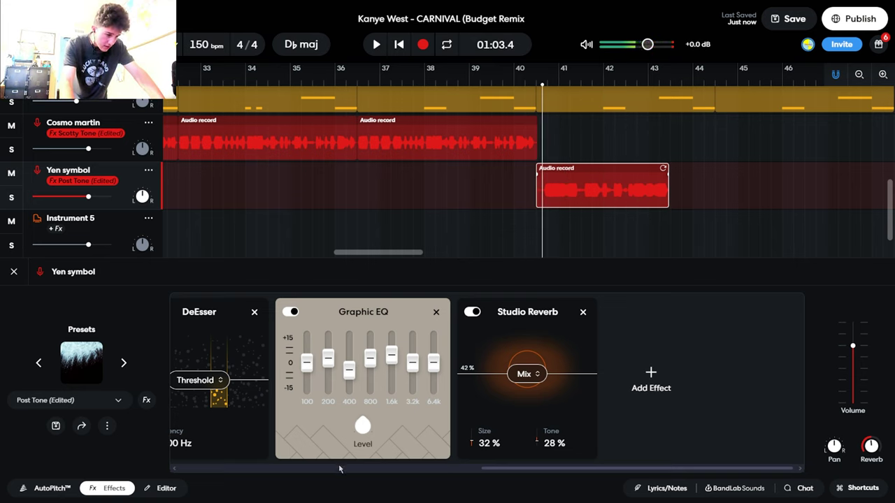
scroll(547, 472, left, 10)
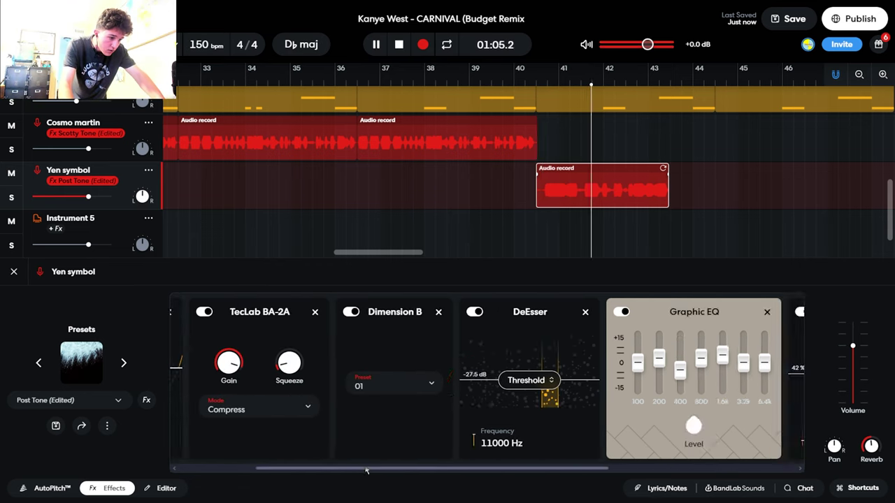
scroll(542, 455, left, 3)
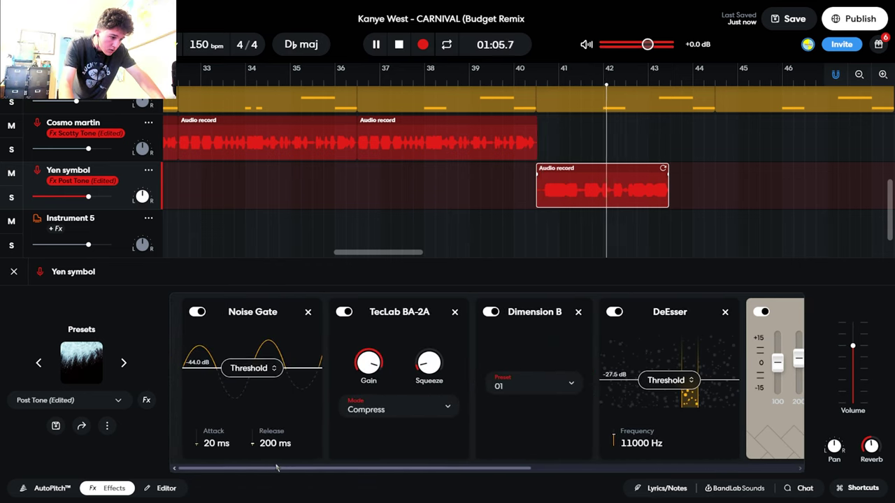
scroll(542, 455, right, 10)
key(space)
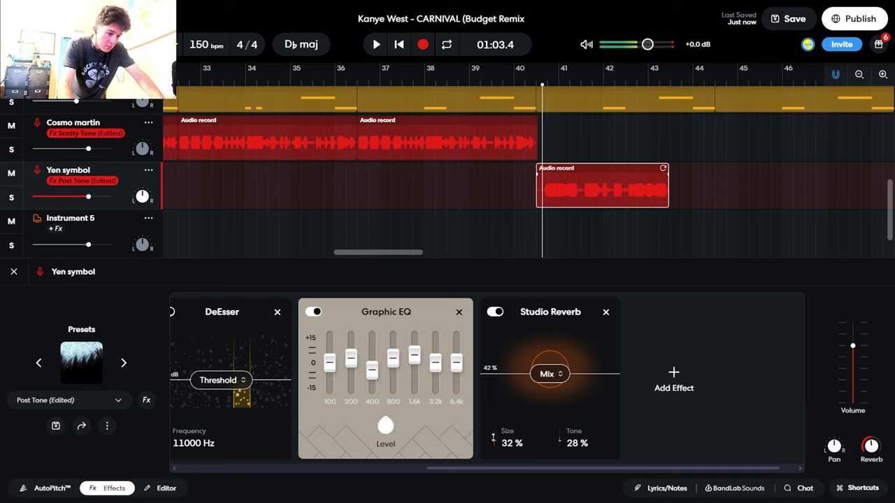
Lower the Studio Reverb mix on Yen symbol to 16%.
drag(552, 374, 562, 387)
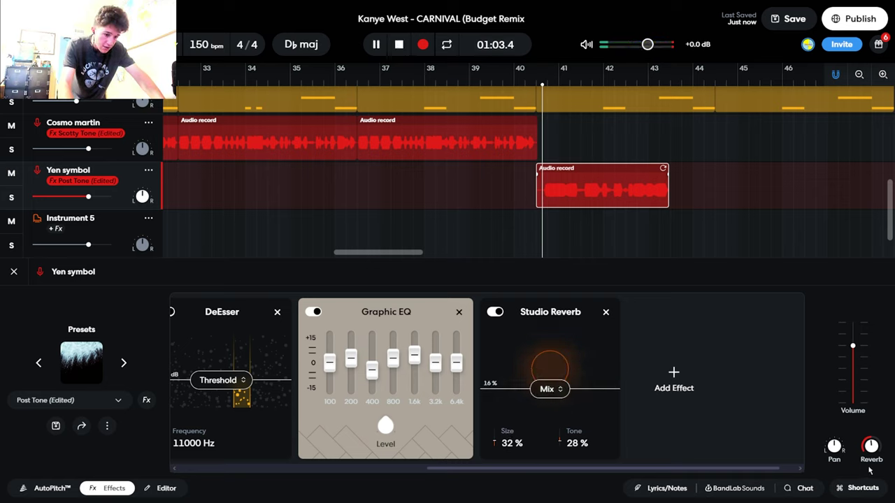
mouse_move(871, 448)
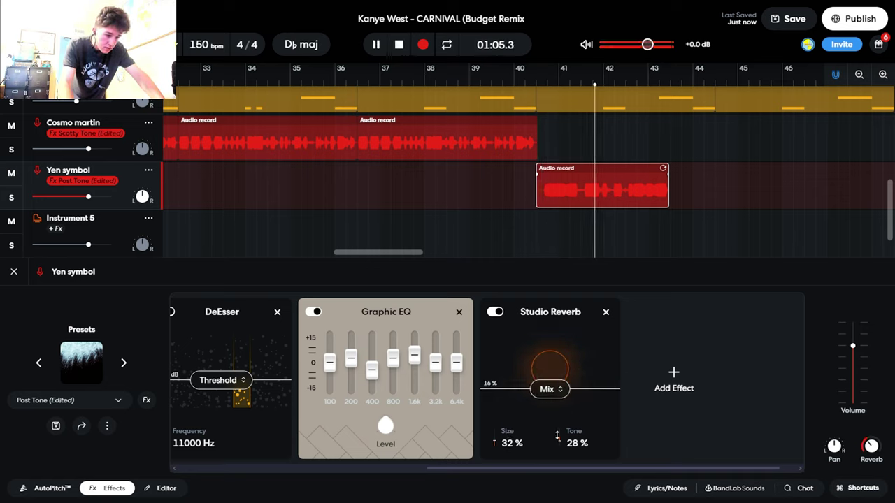
key(space)
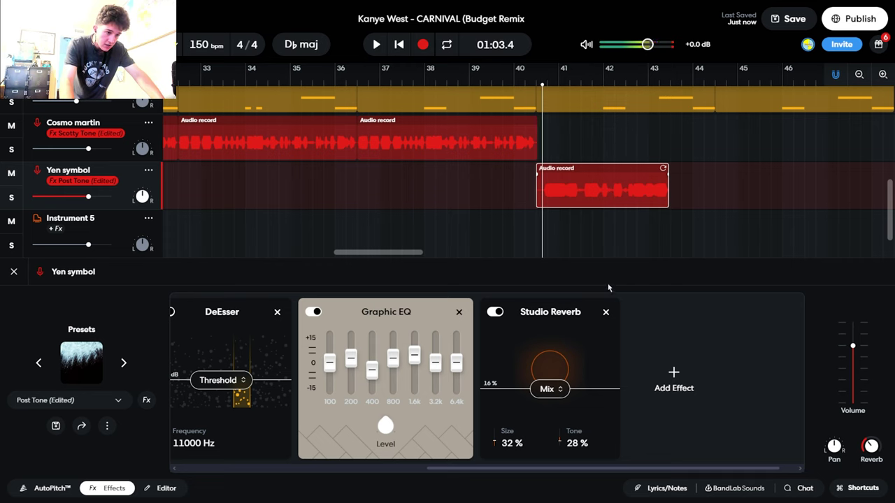
Add the Filter Echo + effect to Yen symbol's chain and preview it from bar 40.
click(654, 361)
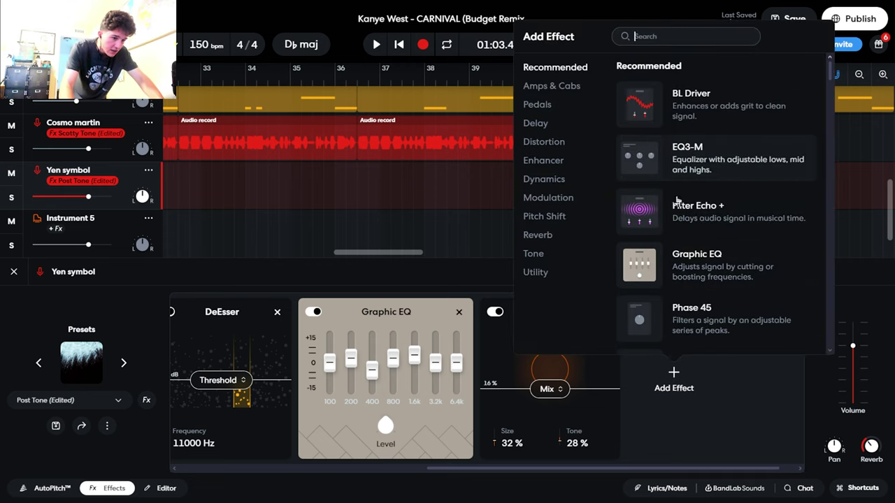
click(676, 200)
key(space)
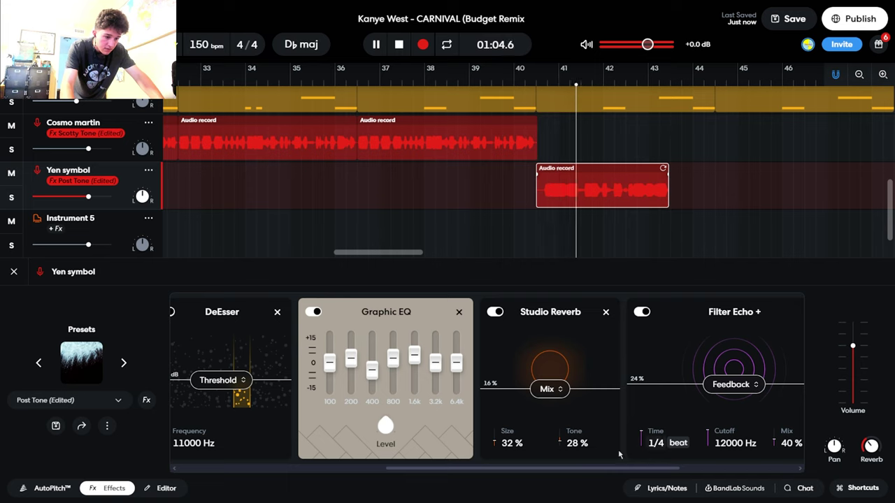
scroll(619, 455, right, 3)
key(space)
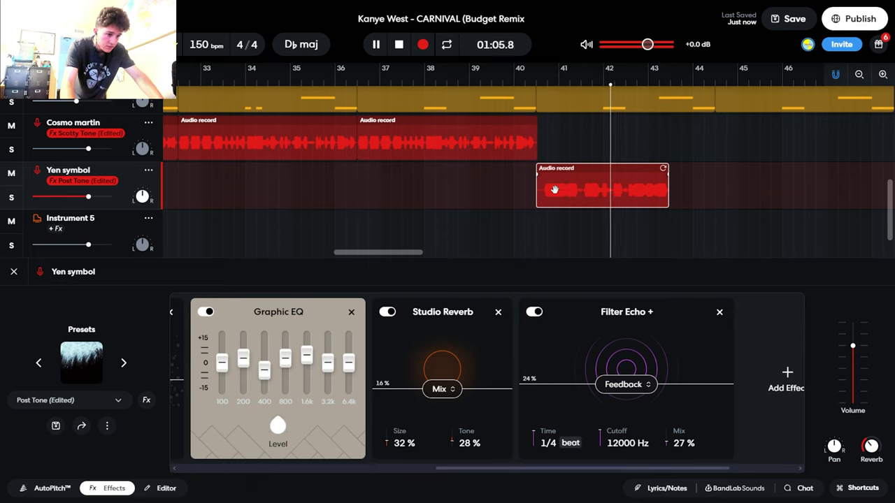
Delete the short vocal clip on Yen symbol and start recording a new take.
key(space)
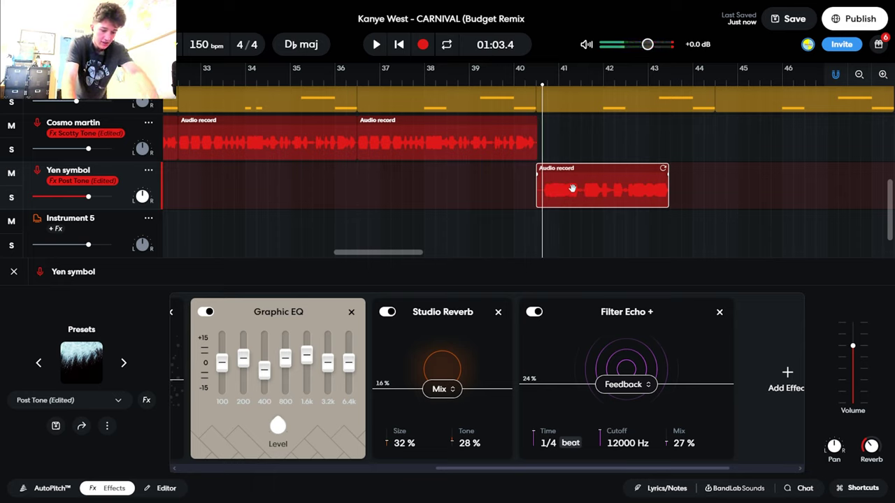
key(Delete)
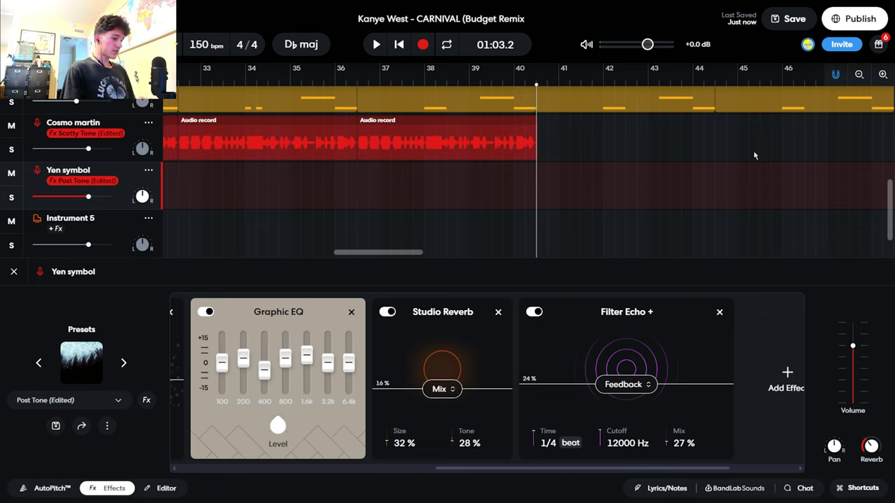
click(421, 45)
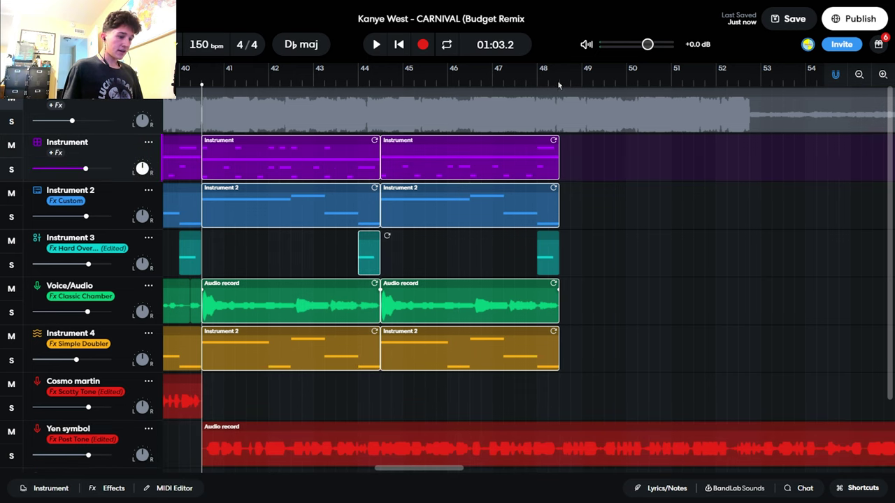
Place the playhead at bar 48, ready to paste the beat clips.
click(559, 84)
Paste the copied beat clips at bar 48, then play back the section from bar 44.
key(ctrl+v)
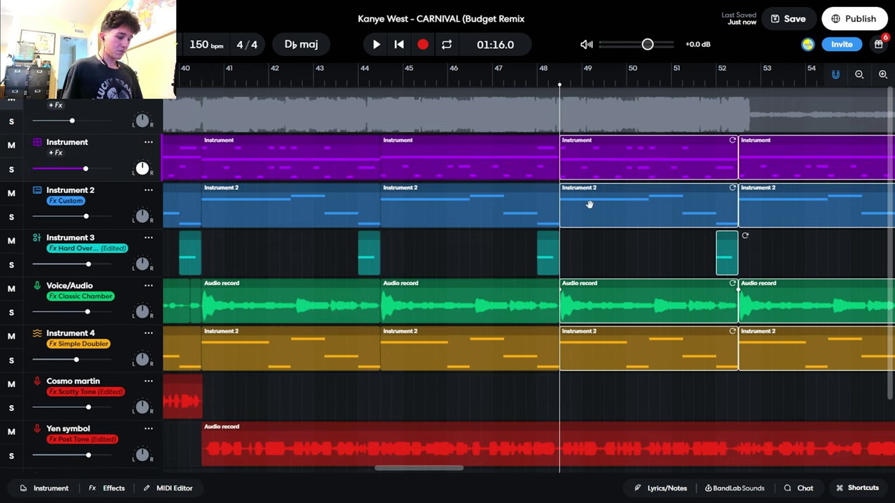
drag(456, 472, 434, 461)
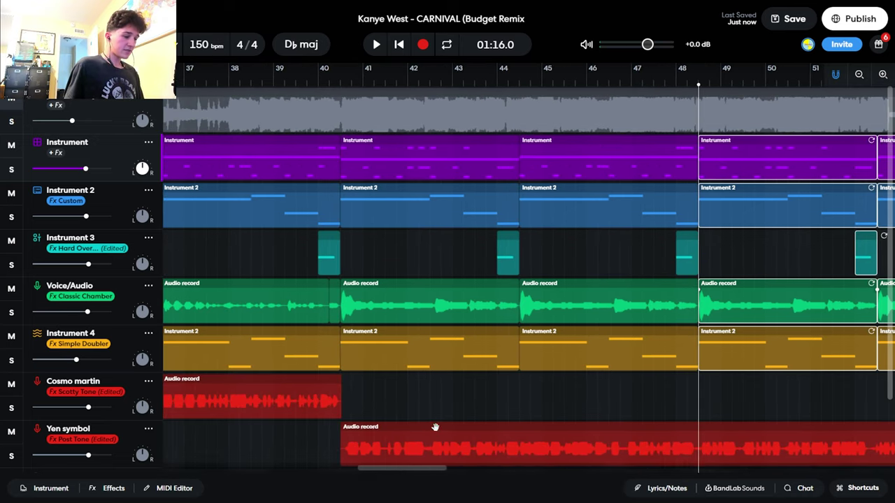
click(504, 79)
key(space)
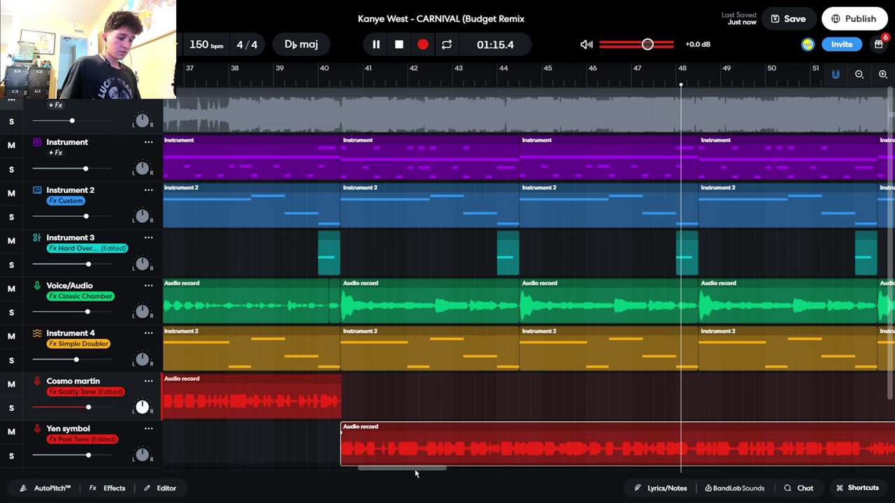
drag(415, 474, 444, 474)
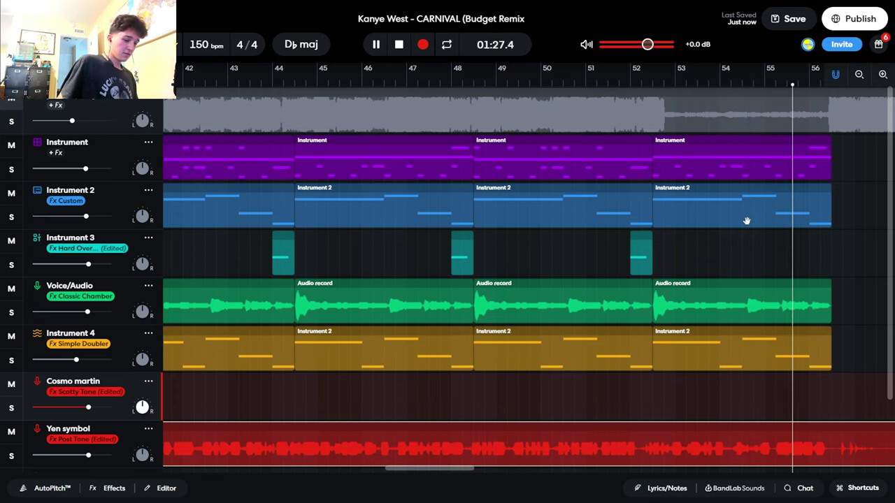
key(space)
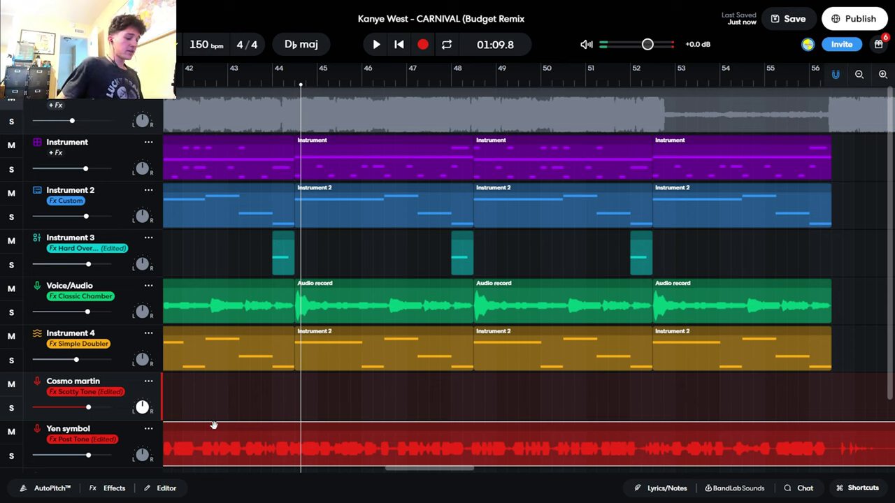
Turn on AutoPitch for the Yen symbol vocal, set to the F Minor scale.
key(e)
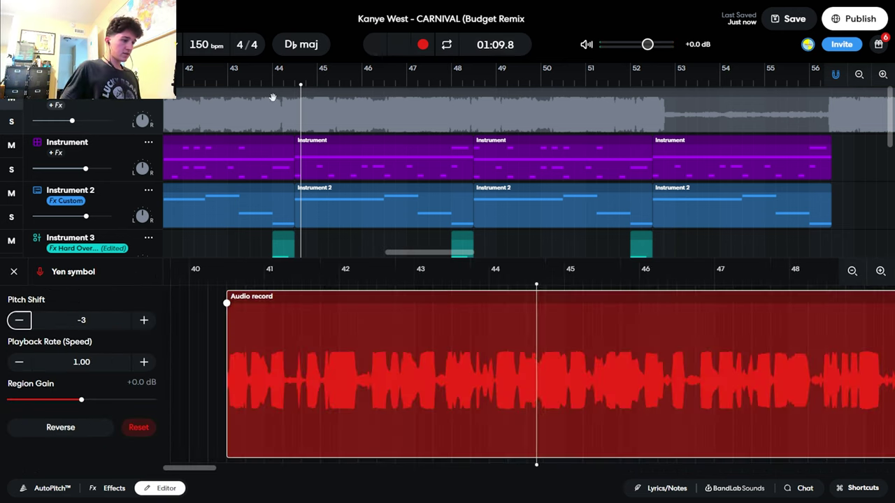
key(space)
scroll(274, 105, down, 5)
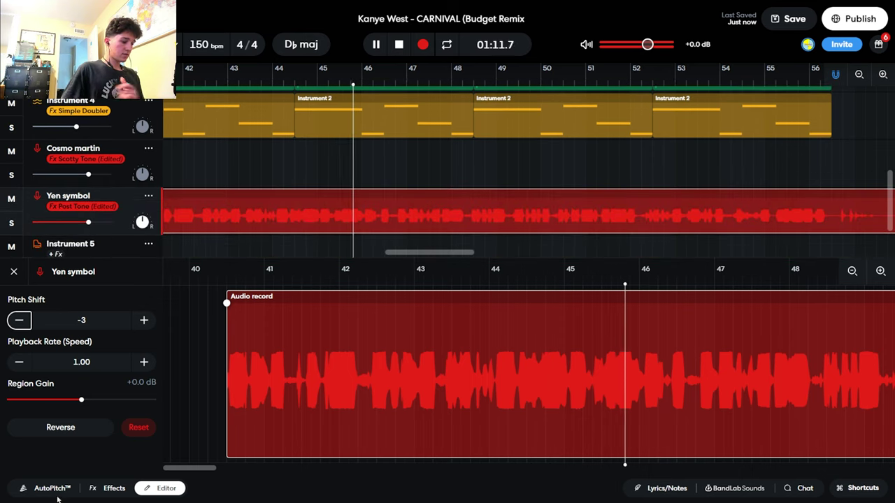
click(44, 488)
click(253, 314)
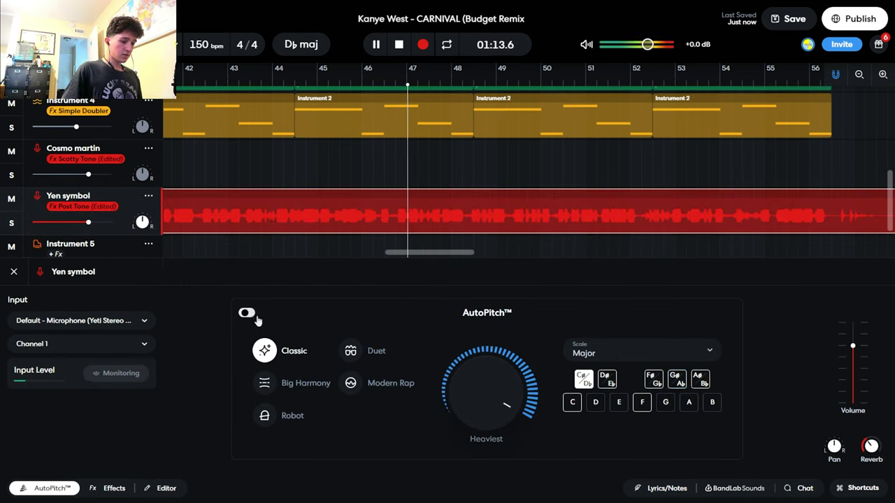
click(621, 356)
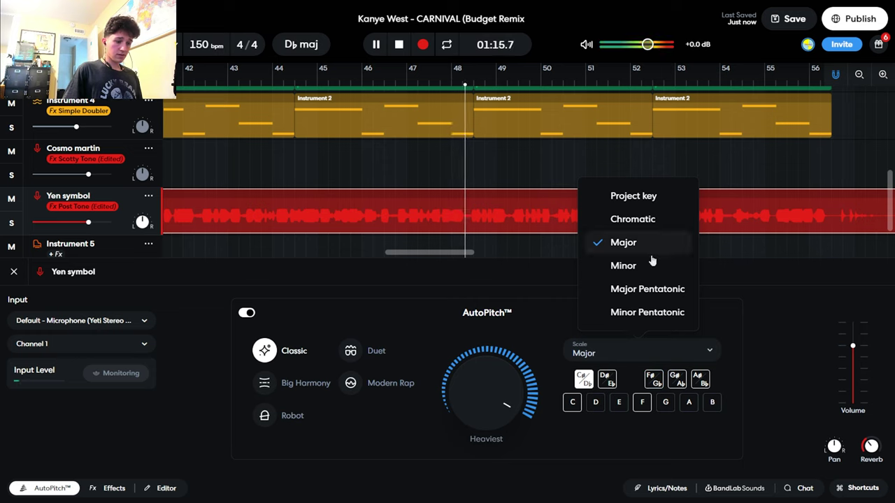
click(623, 265)
click(643, 403)
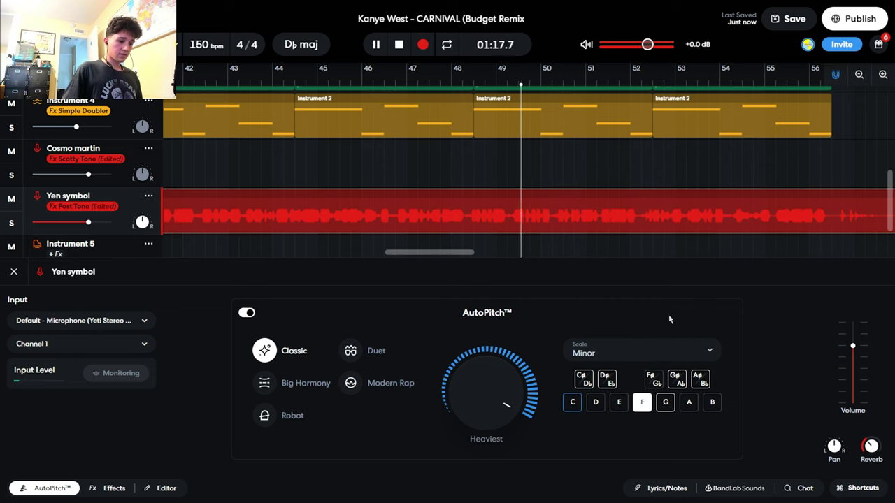
scroll(413, 253, left, 3)
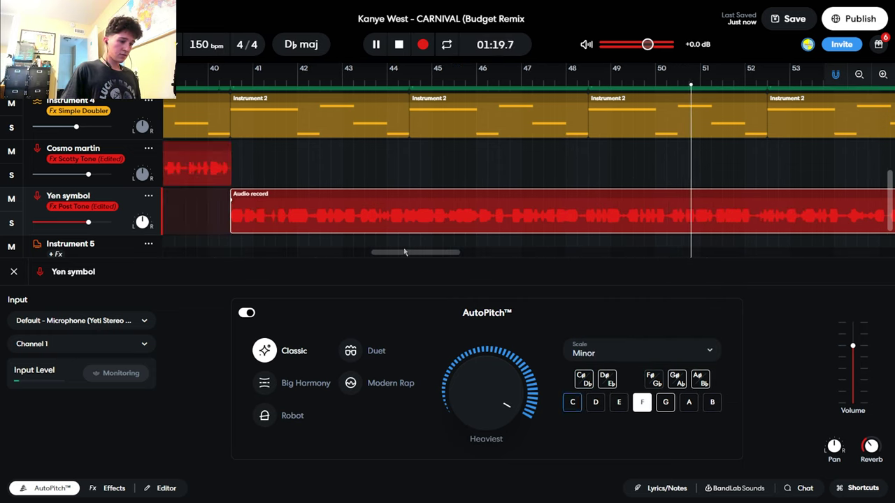
Close the pitch-correction panel, stop playback, and trim the Yen symbol clip to end at bar 56.
click(14, 271)
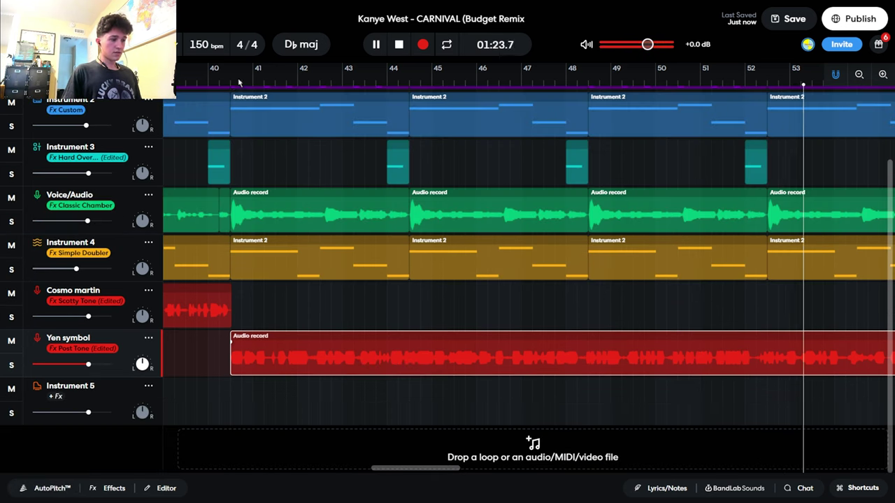
scroll(447, 434, right, 3)
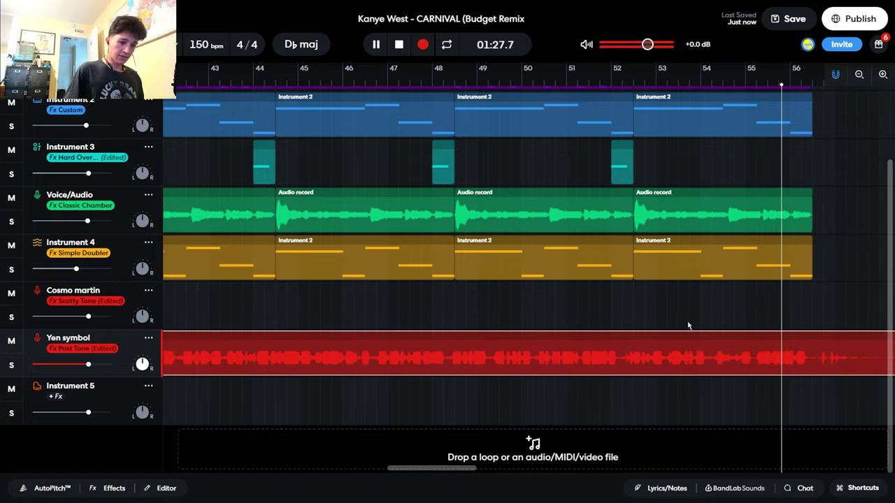
key(space)
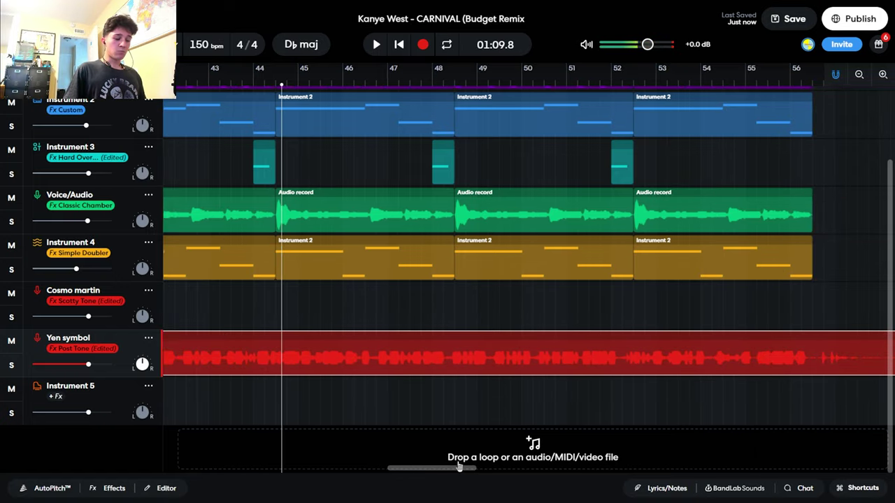
scroll(433, 469, right, 6)
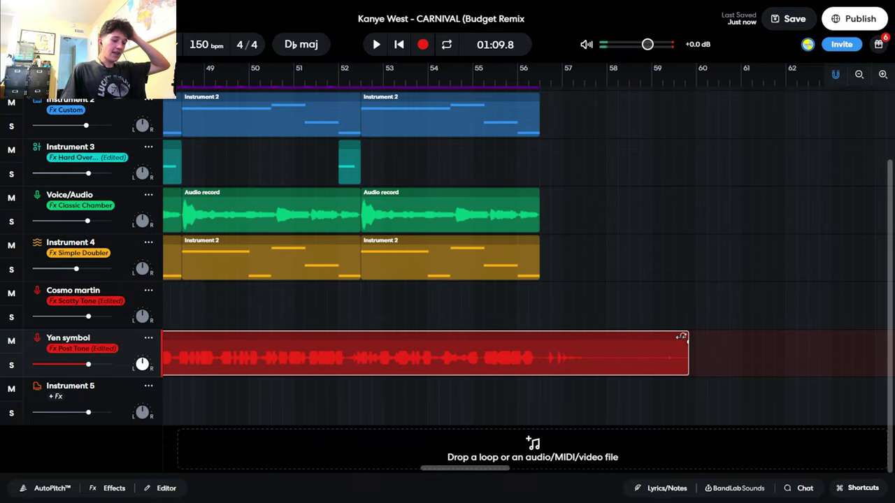
drag(687, 360, 545, 336)
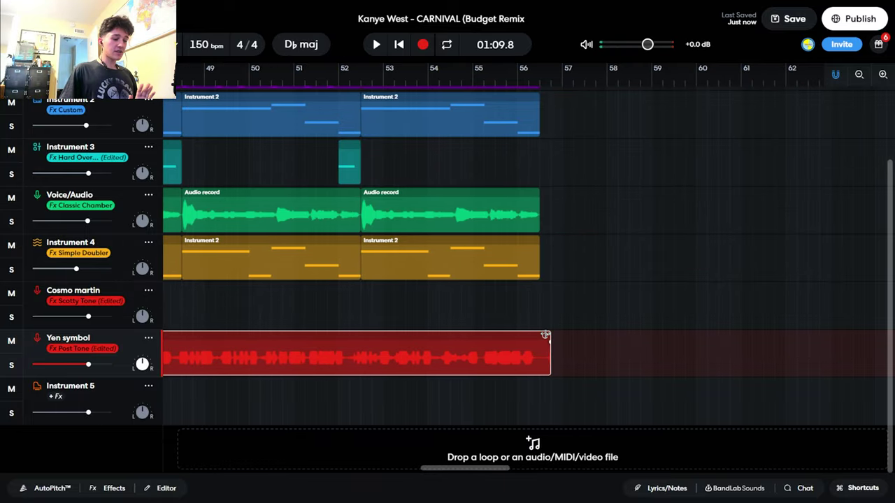
Move the Instrument 5 melody clip so it starts at bar 56.
scroll(525, 172, up, 3)
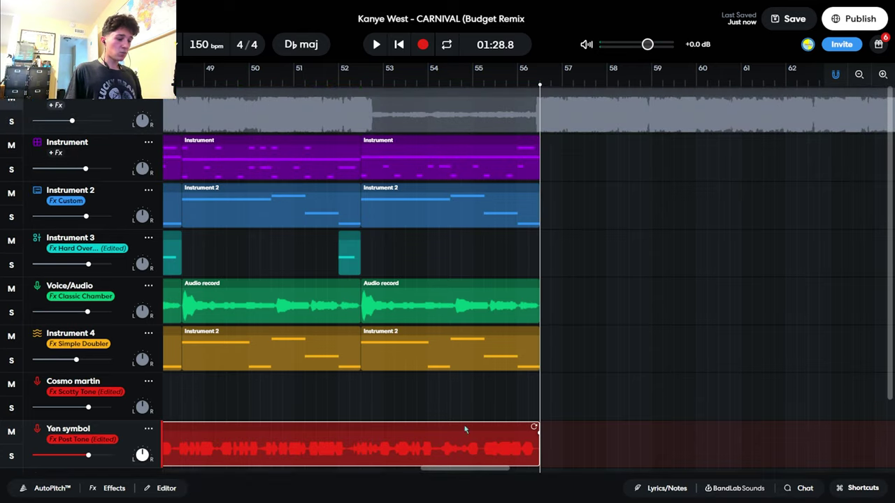
drag(462, 472, 497, 469)
scroll(648, 386, down, 3)
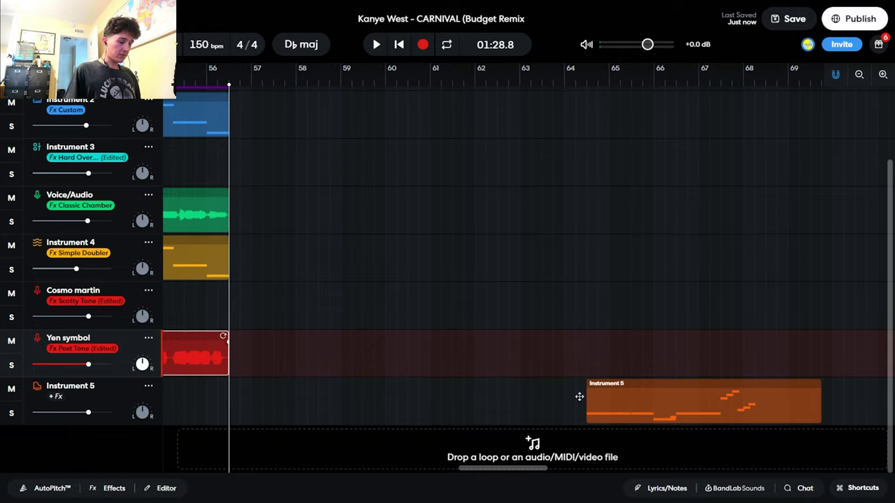
drag(678, 397, 320, 392)
Listen to the Instrument 5 clip and shorten it to end near bar 60.
key(space)
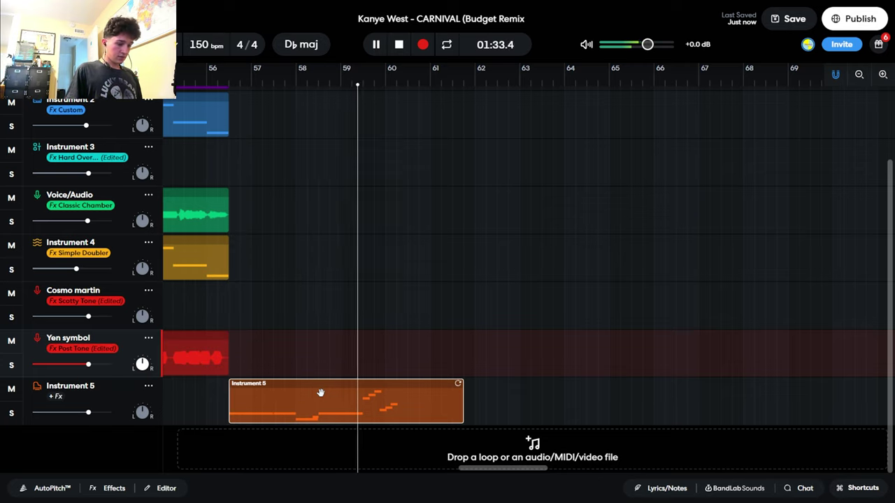
key(space)
drag(463, 396, 397, 396)
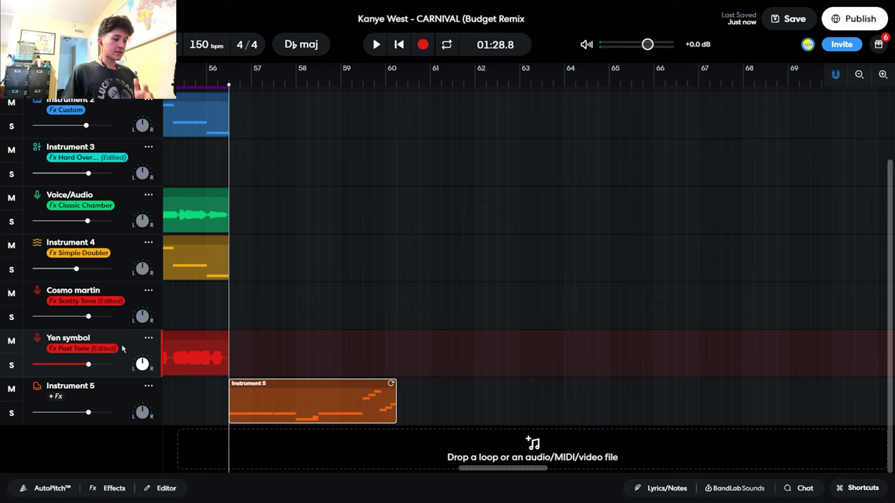
scroll(308, 253, up, 2)
scroll(634, 368, left, 5)
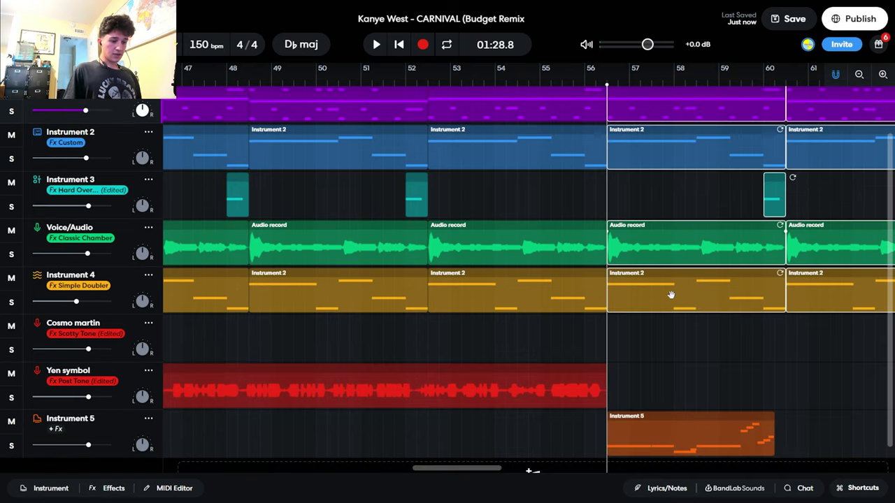
Copy the beat clips to restart at bar 60, play the break, and close Voice/Audio 2's pitch panel.
drag(671, 294, 825, 293)
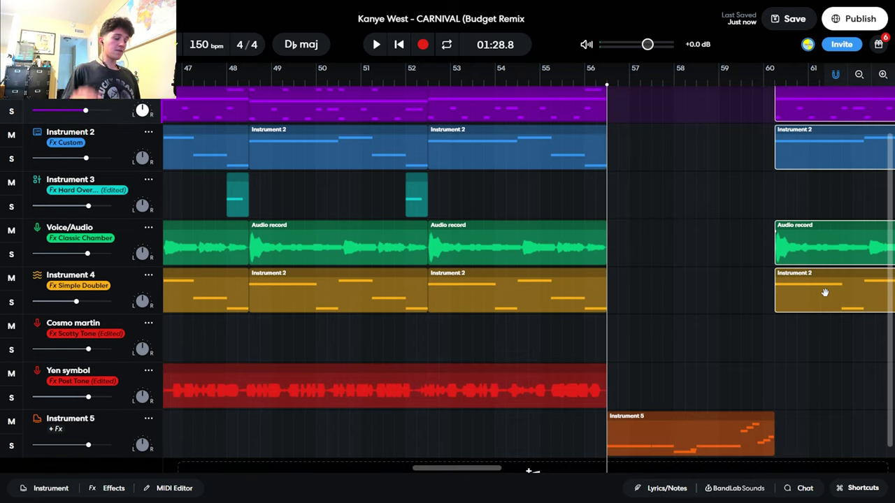
key(space)
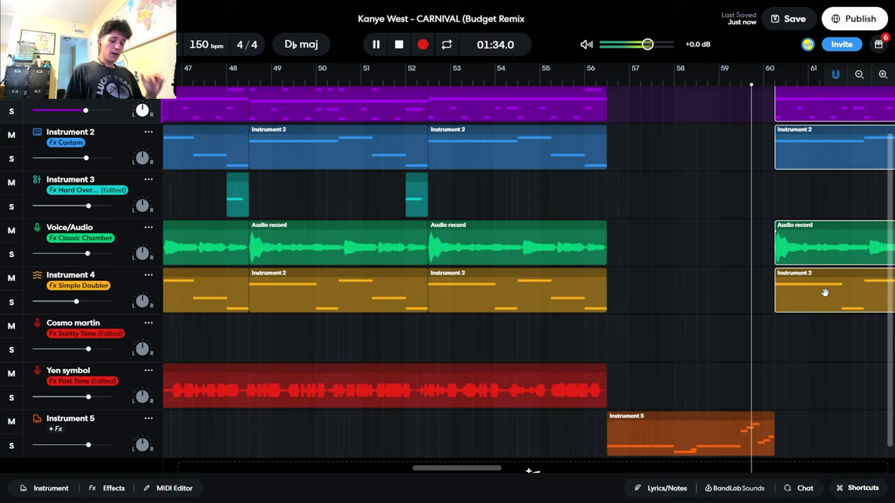
key(space)
key(space)
key(space)
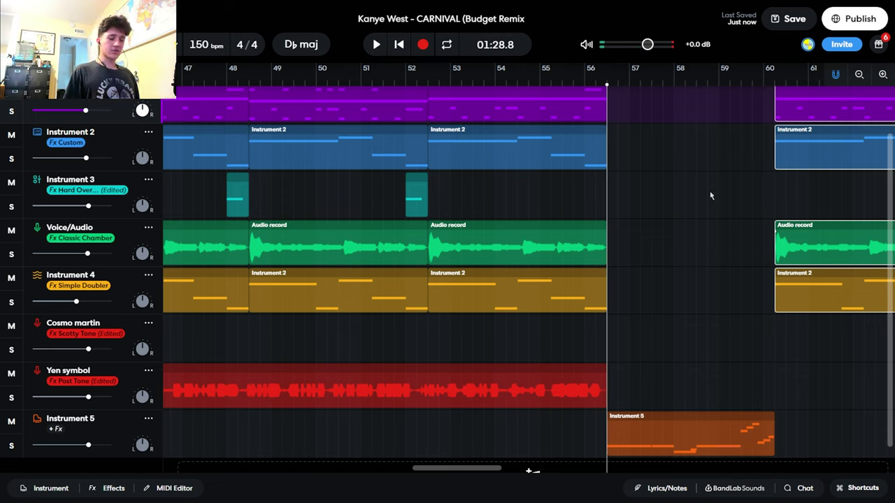
key(space)
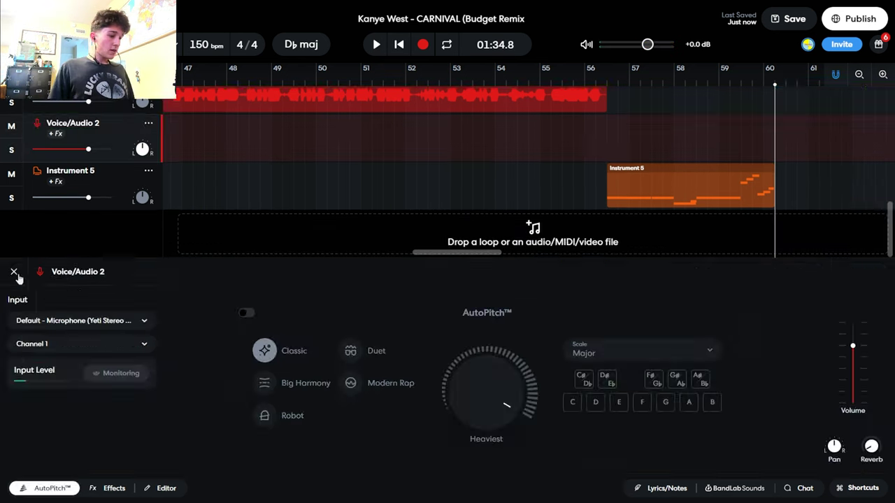
click(14, 272)
drag(486, 467, 515, 471)
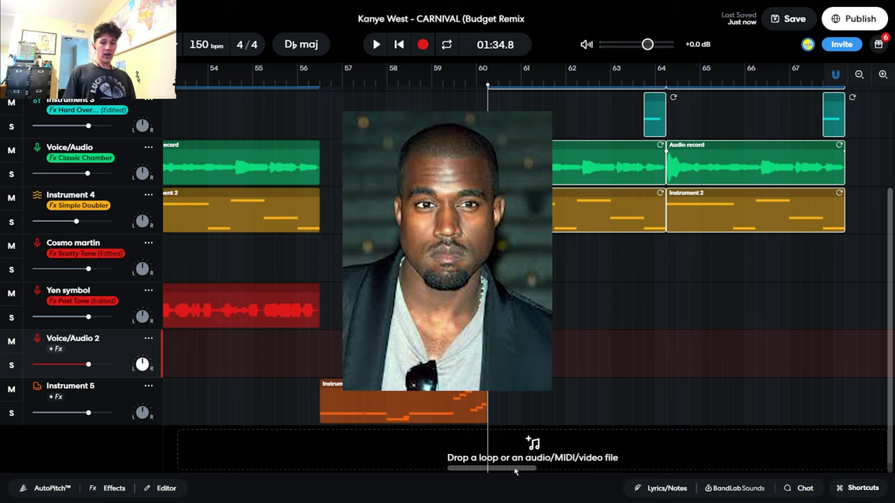
Move the playback position to about bar 66.
click(739, 360)
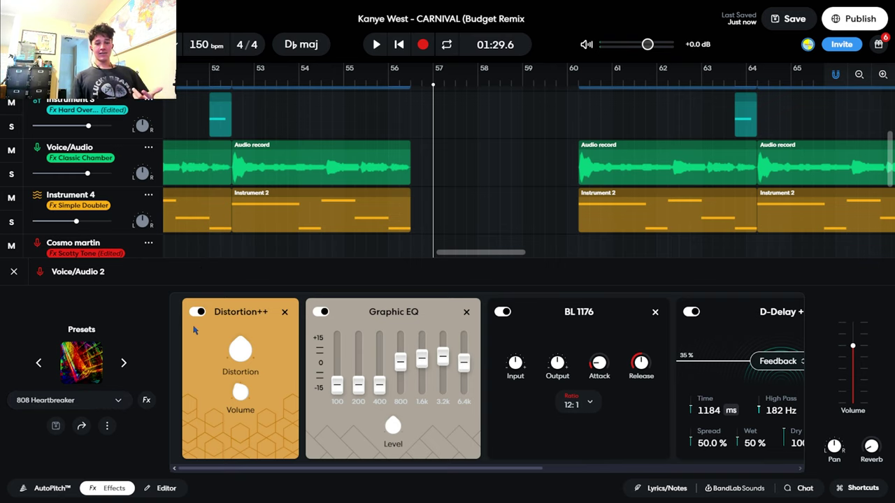
Record a short test take on Voice/Audio 2 and solo the track.
click(422, 45)
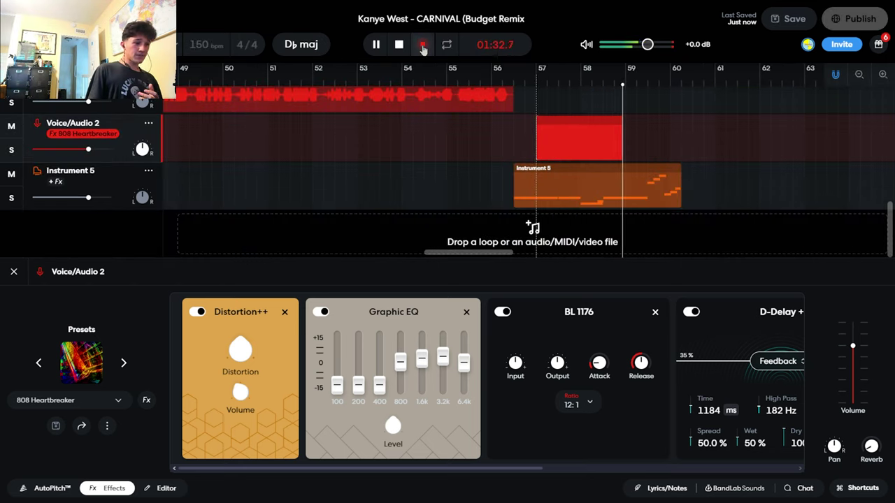
click(423, 45)
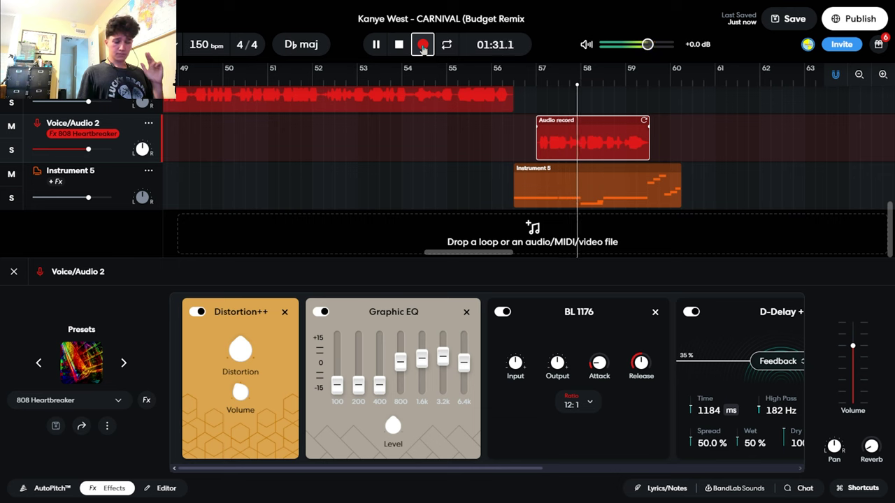
click(398, 44)
click(11, 150)
Try the Scotty Tone preset, then apply Eazy M Octaver and play the take back.
click(70, 400)
scroll(230, 203, up, 1)
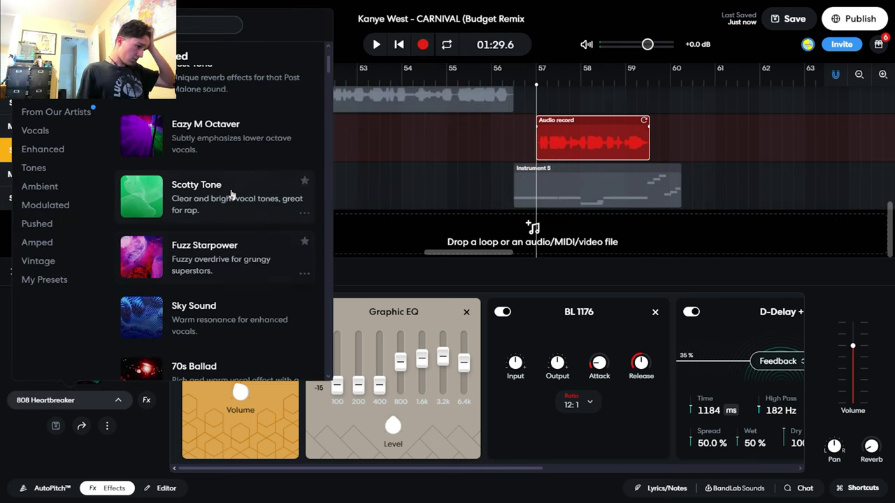
click(233, 201)
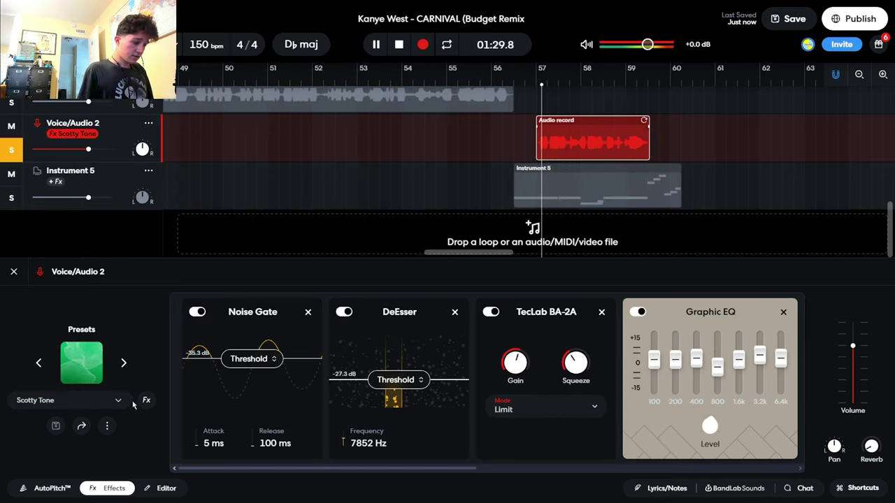
click(118, 400)
scroll(130, 184, up, 3)
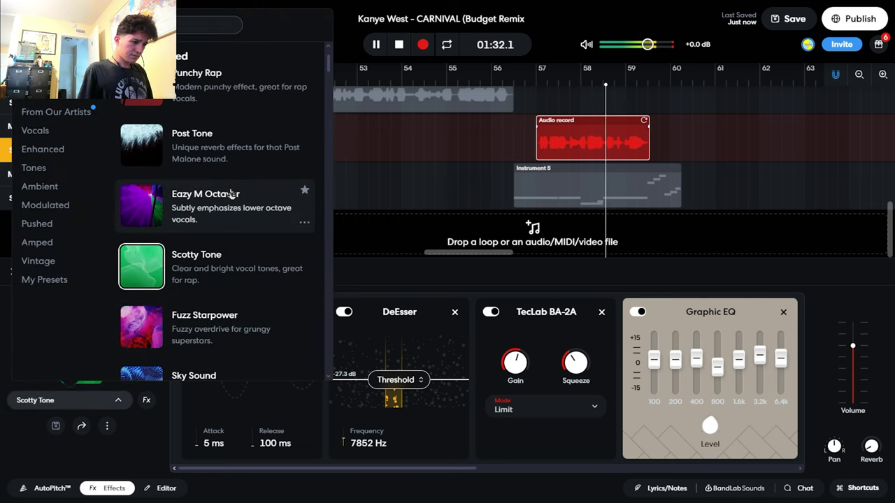
click(231, 204)
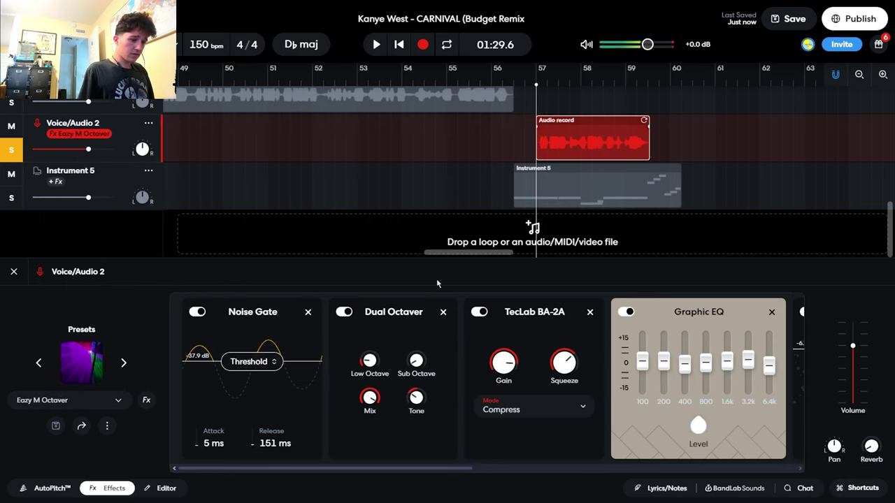
key(space)
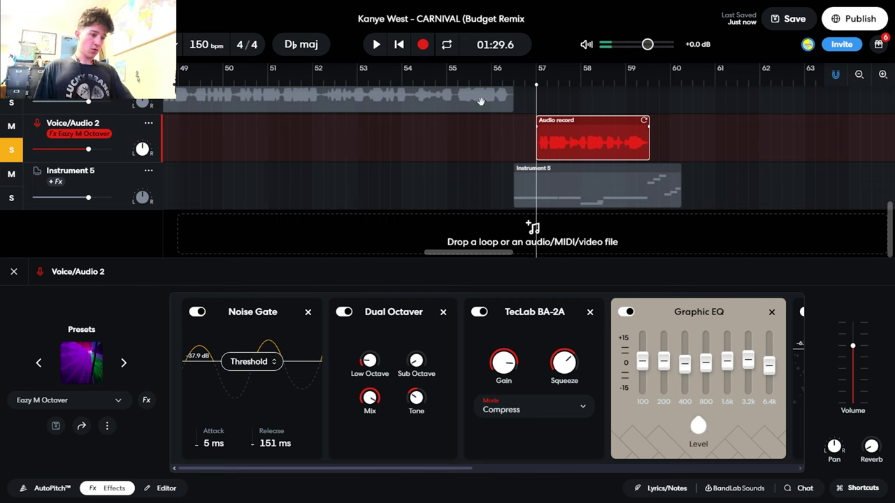
Close the effects panel and set the playback position to bar 60.
key(Escape)
scroll(455, 103, right, 5)
click(413, 84)
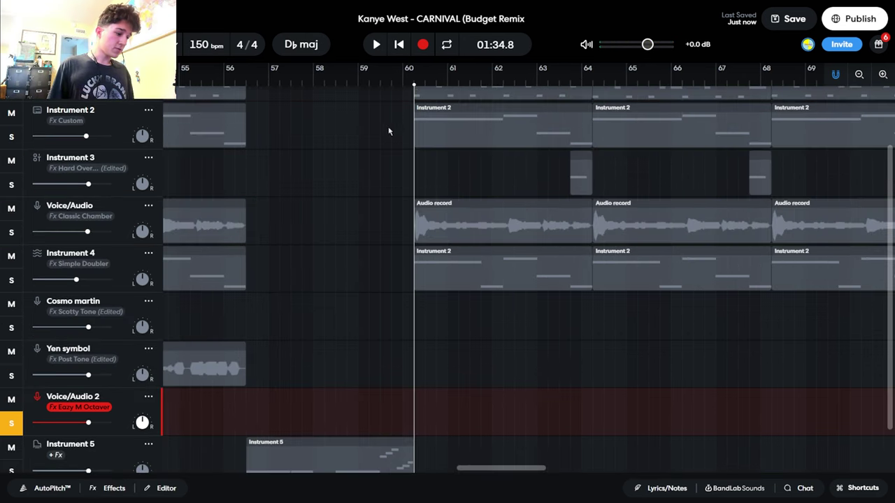
Unsolo Voice/Audio 2 and record a long vocal take from about bar 59 to bar 76.
scroll(387, 119, down, 2)
click(357, 84)
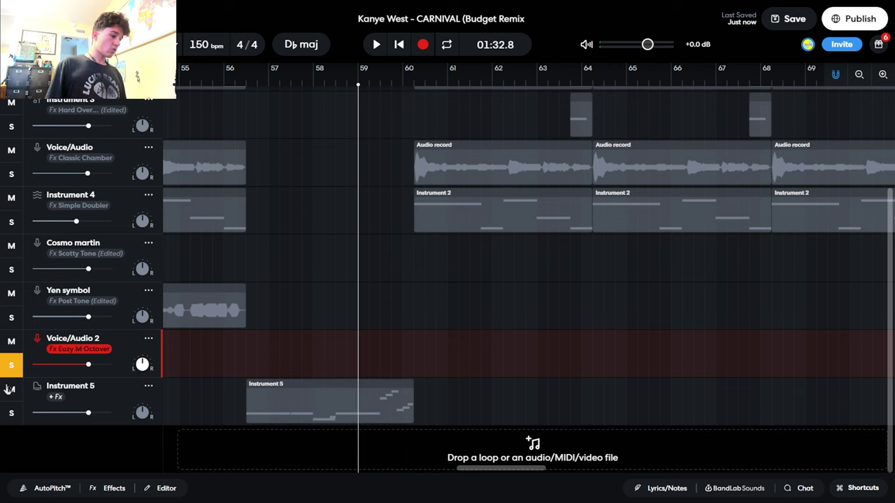
click(14, 371)
click(423, 45)
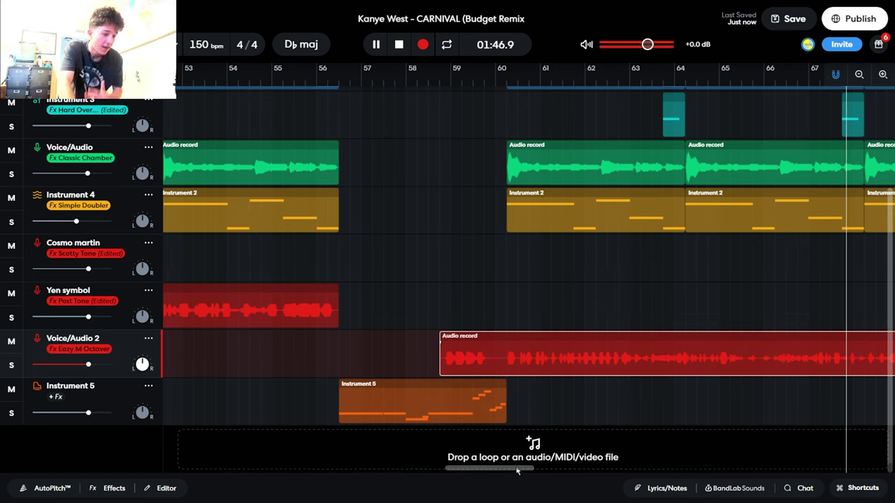
drag(498, 469, 549, 472)
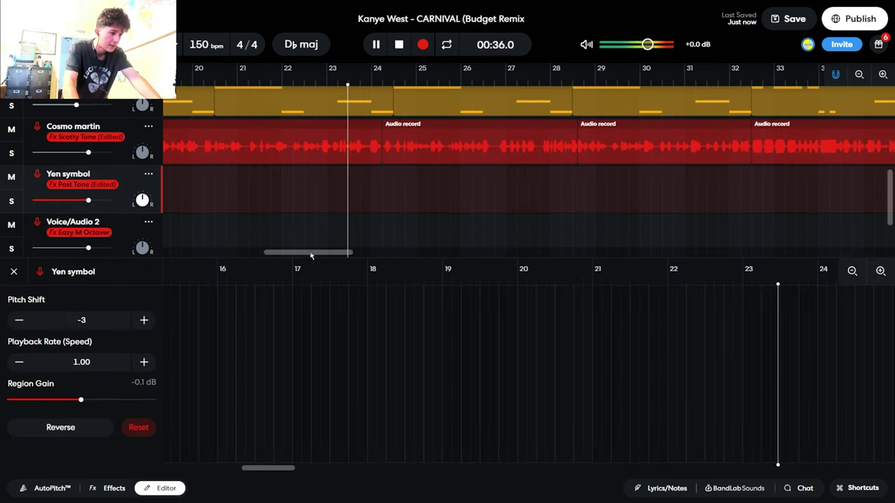
Stop playback at bar 20 and close the Yen symbol region editor.
key(space)
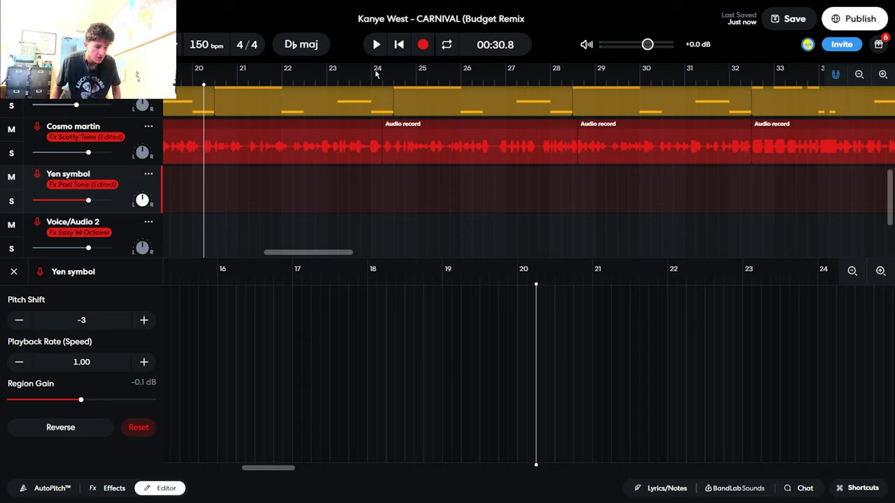
key(e)
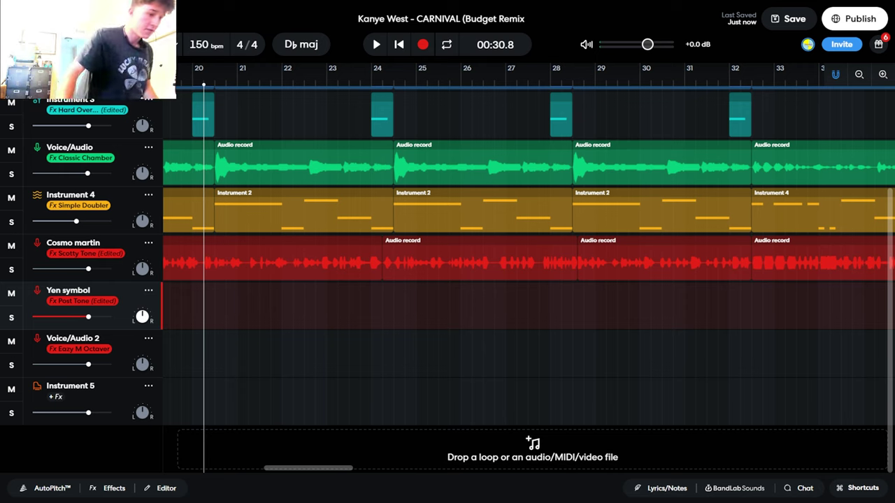
Play back the copied beat and Cosmo martin clips at bars 76–84, then extend the beat loops past bar 84.
key(space)
key(space)
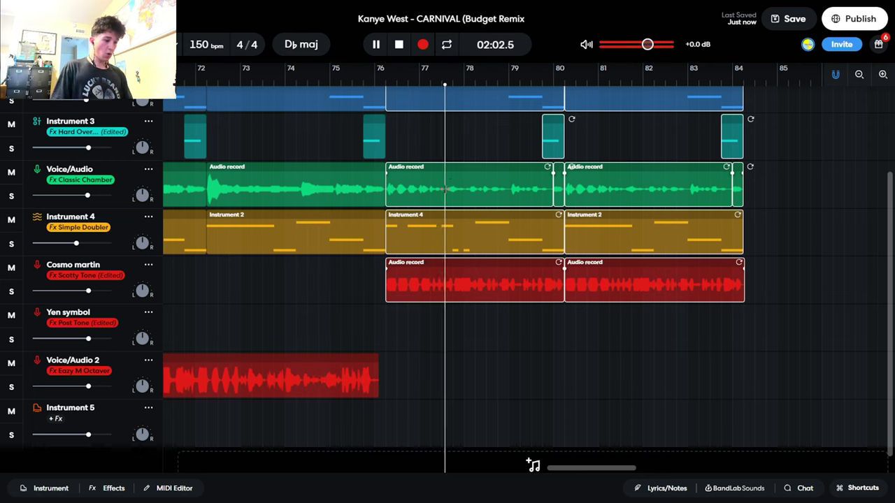
key(space)
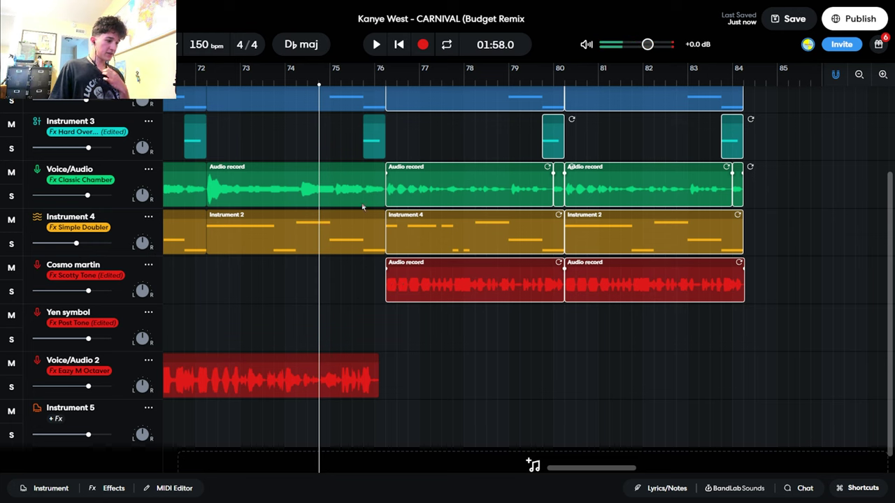
key(space)
click(603, 297)
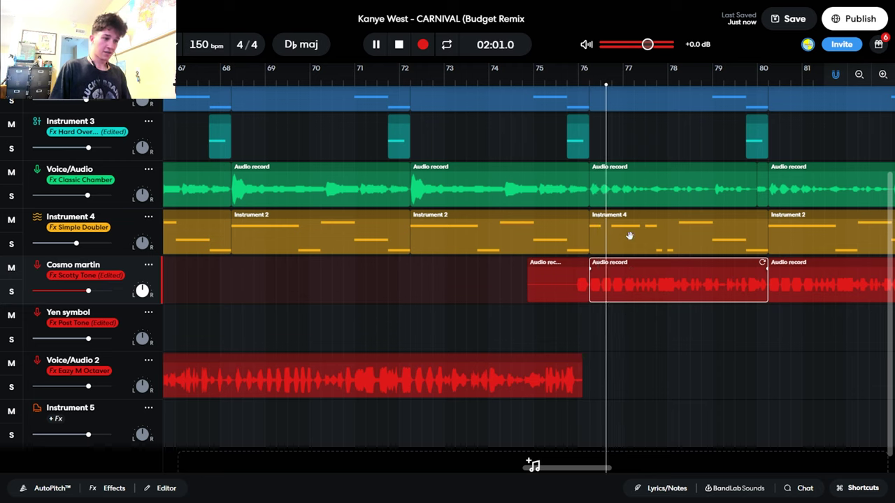
key(space)
scroll(533, 466, right, 1)
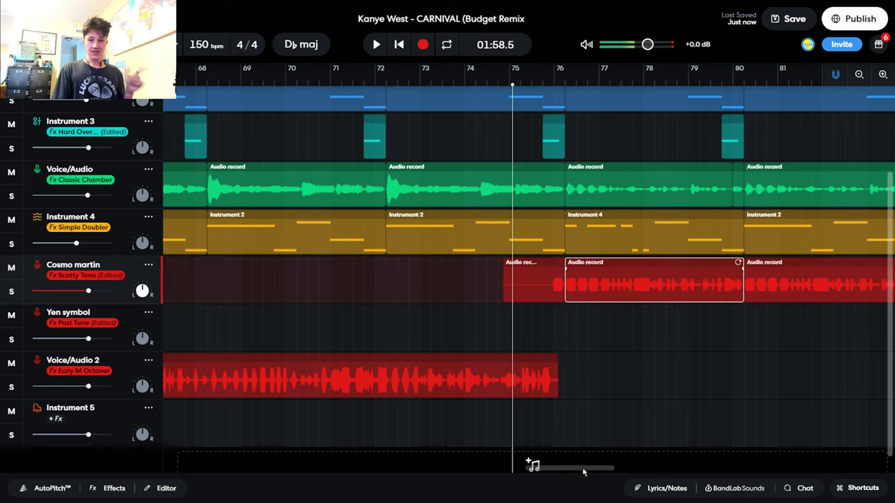
drag(585, 474, 599, 478)
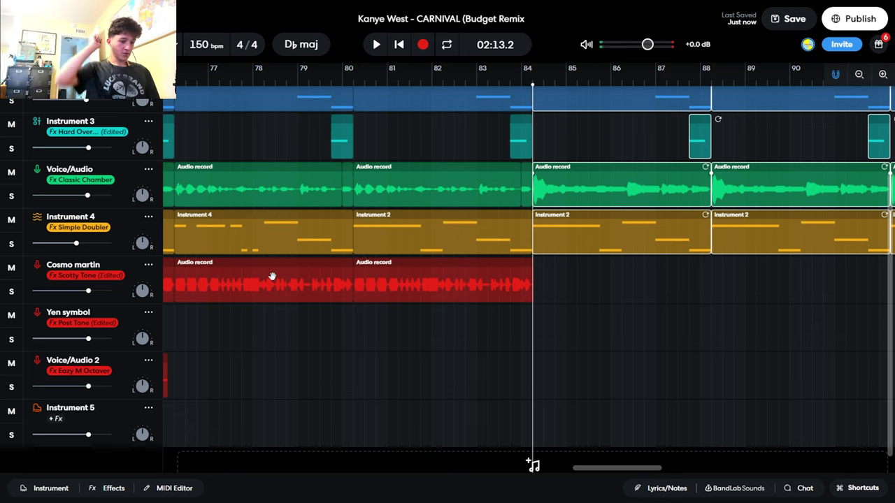
Record a new Cosmo martin vocal verse from bar 84 to about bar 102.
click(130, 279)
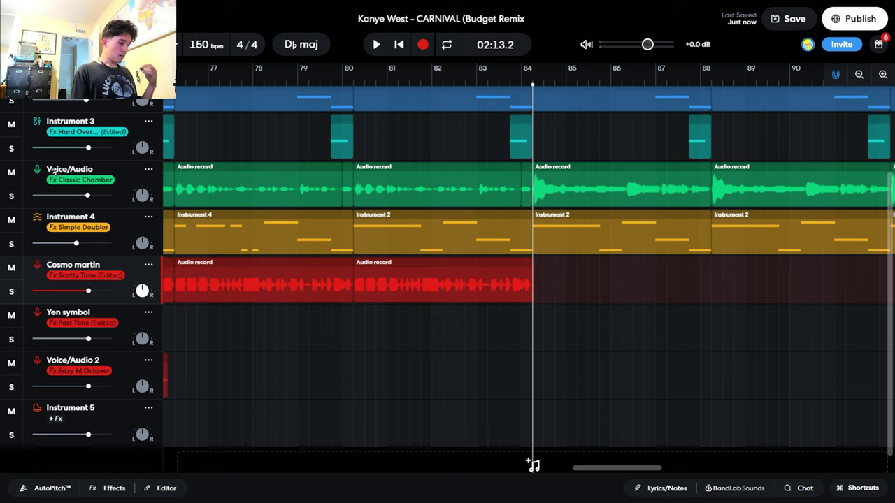
click(421, 46)
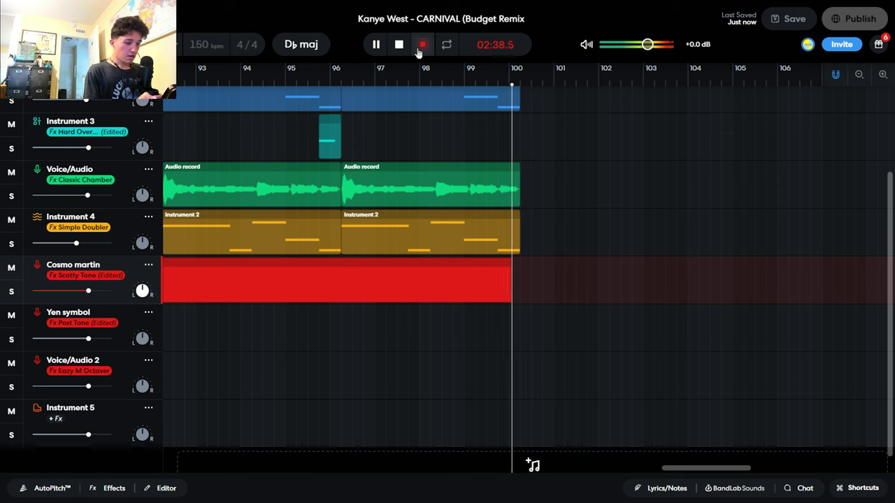
click(423, 44)
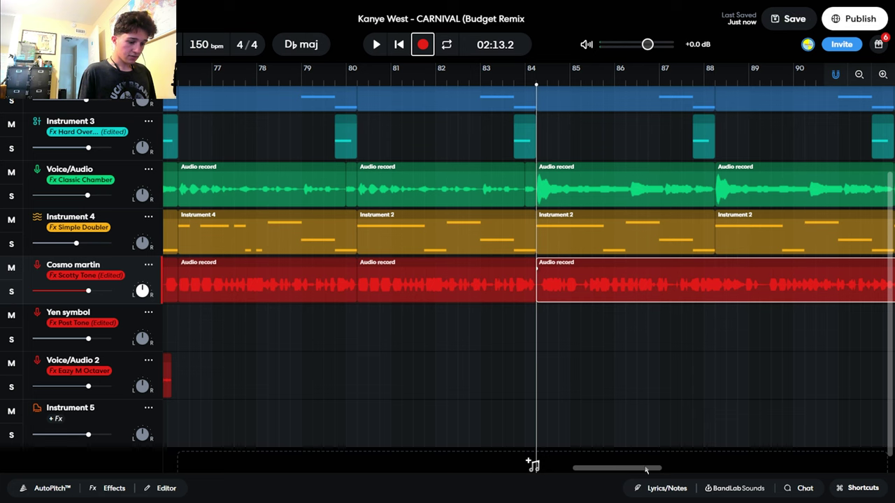
Record another Cosmo martin verse starting near bar 99 and running to about bar 123.
drag(646, 470, 684, 470)
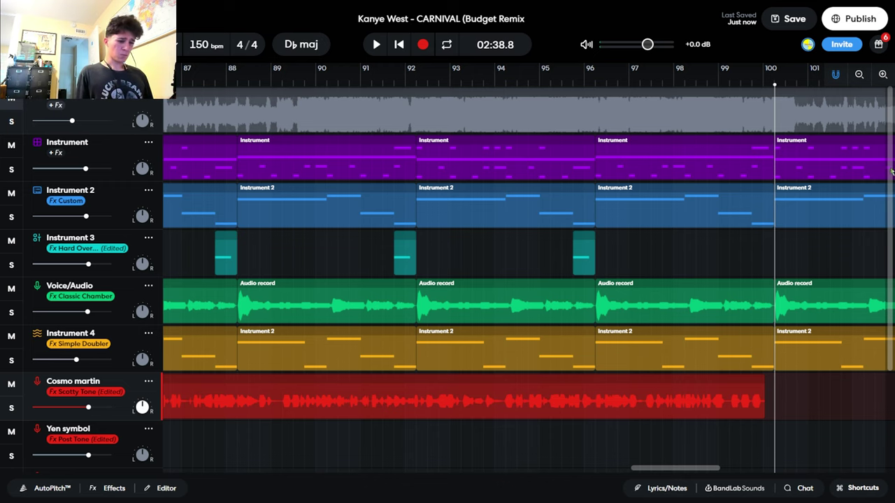
click(702, 82)
click(423, 47)
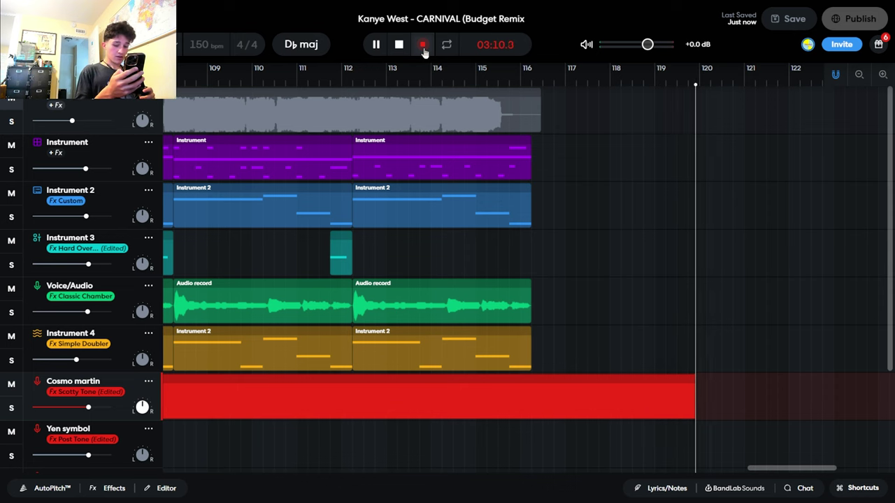
click(422, 46)
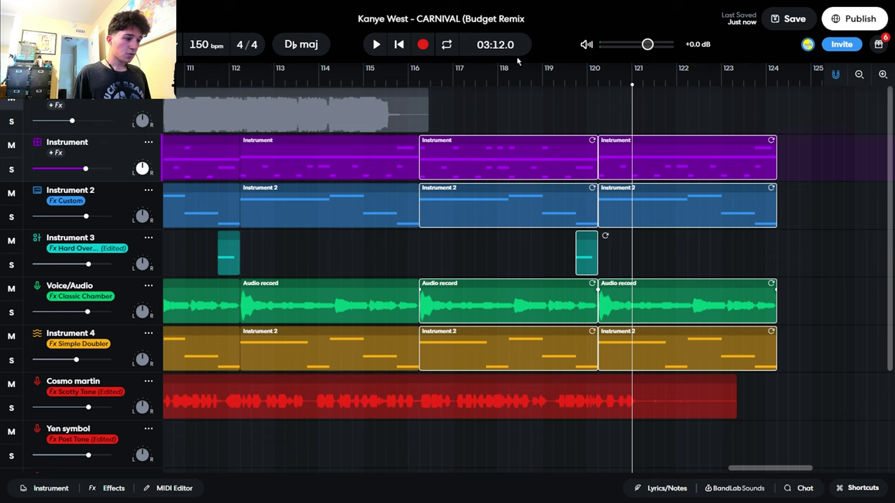
Return to the song start and scroll the timeline to bar 40, where the Yen symbol take begins.
click(399, 45)
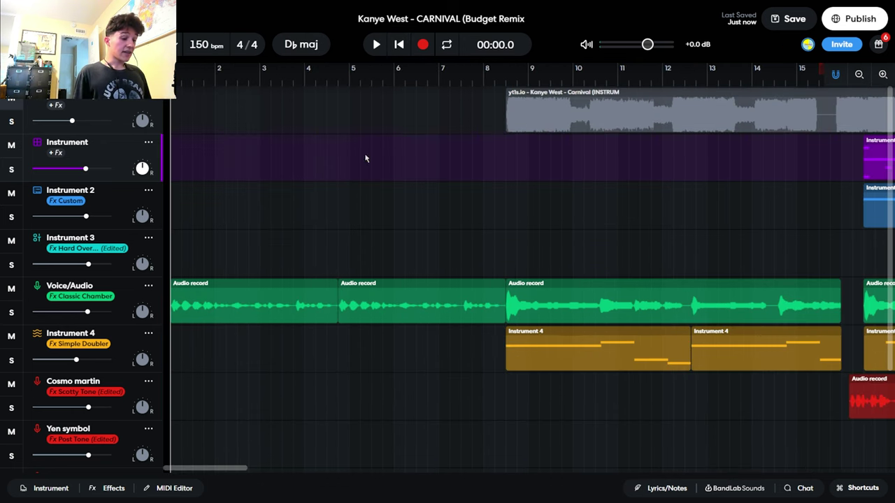
drag(224, 469, 255, 470)
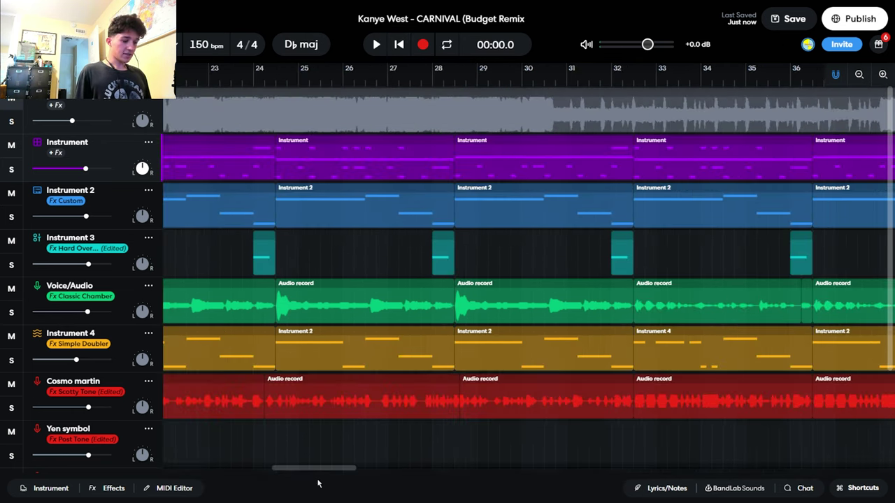
drag(317, 470, 207, 473)
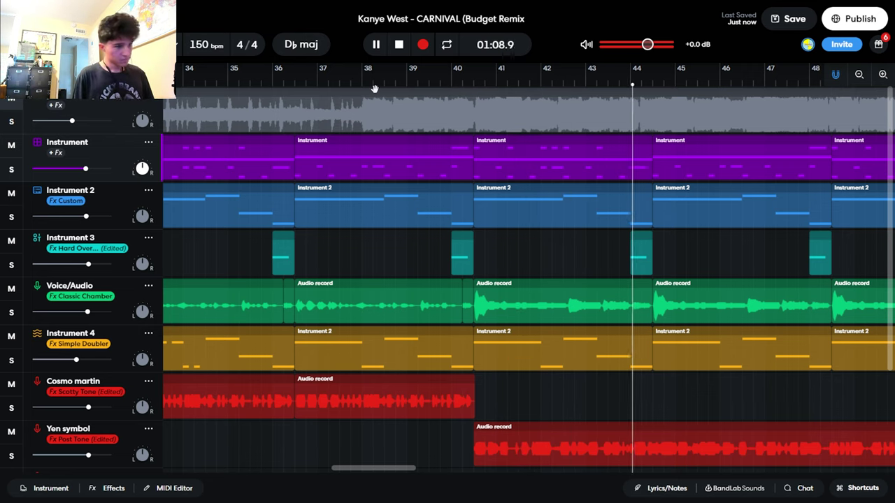
Stop playback and reset the playhead to 00:00.0 with Skip to Start.
click(398, 45)
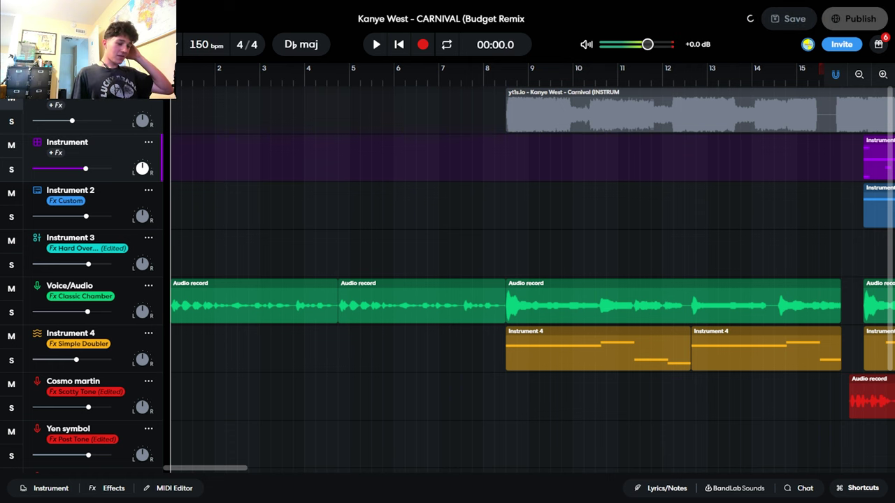